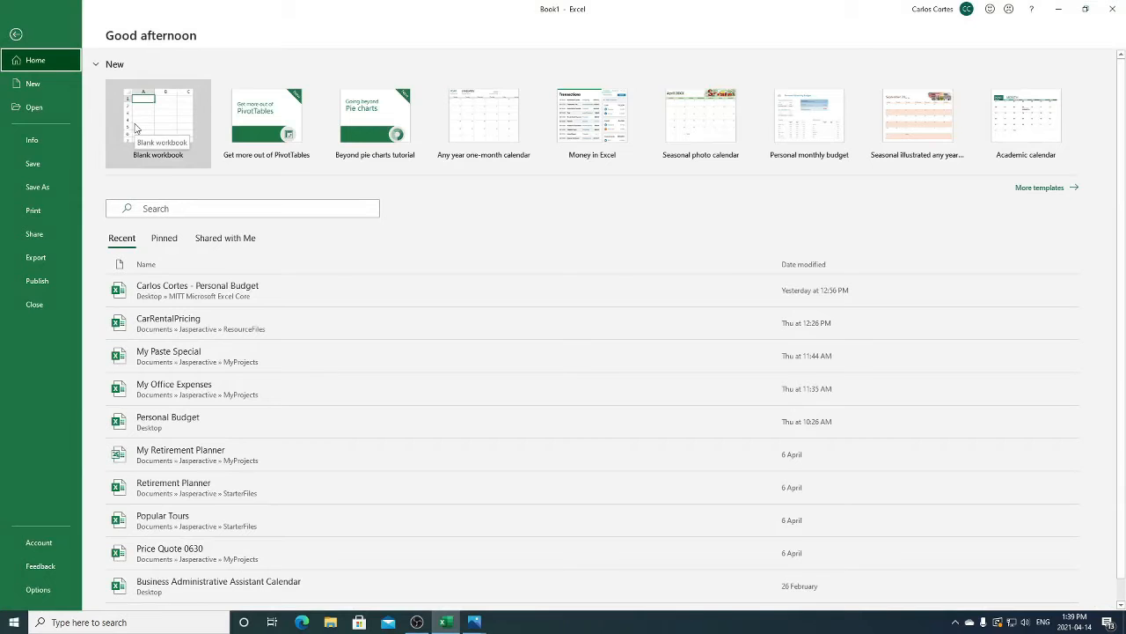
- Create a new blank workbook
{"action": "left_click", "coordinate": [104, 95]}
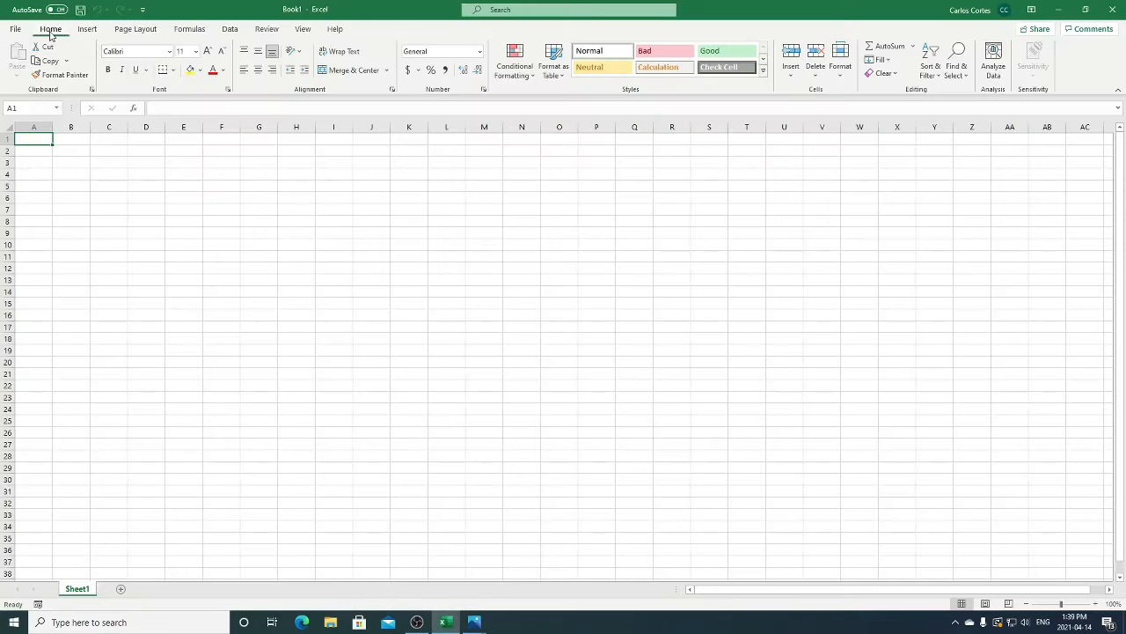
- Look through the Insert, Page Layout, Formulas, Data, Review, View and Help commands, and return to the Home commands
{"action": "left_click", "coordinate": [86, 29]}
{"action": "left_click", "coordinate": [135, 29]}
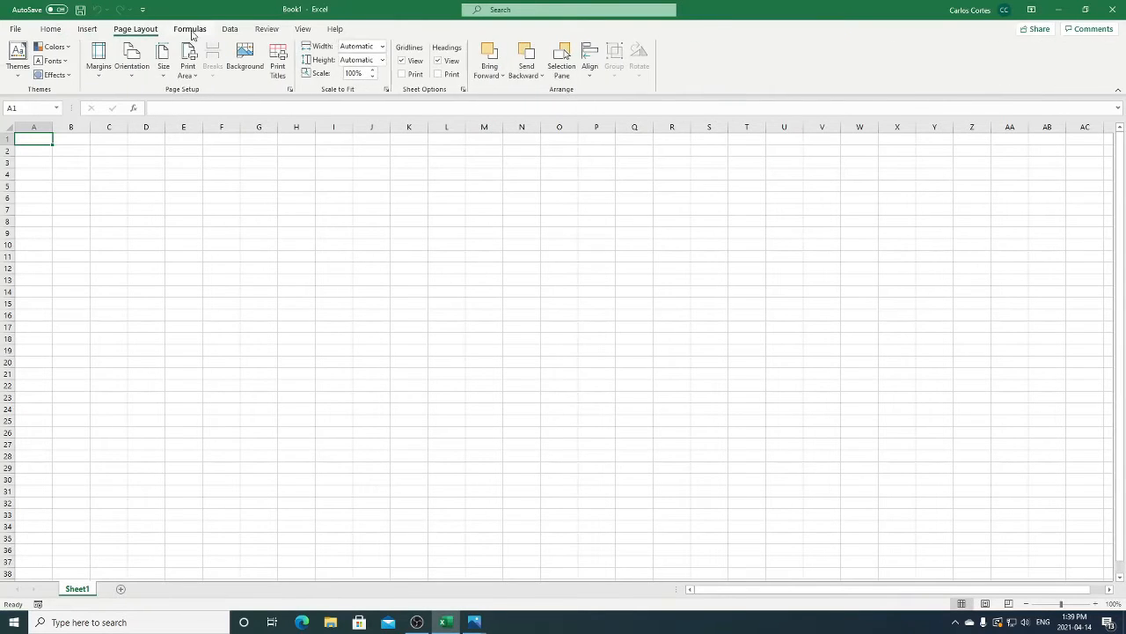
{"action": "left_click", "coordinate": [190, 29]}
{"action": "left_click", "coordinate": [230, 29]}
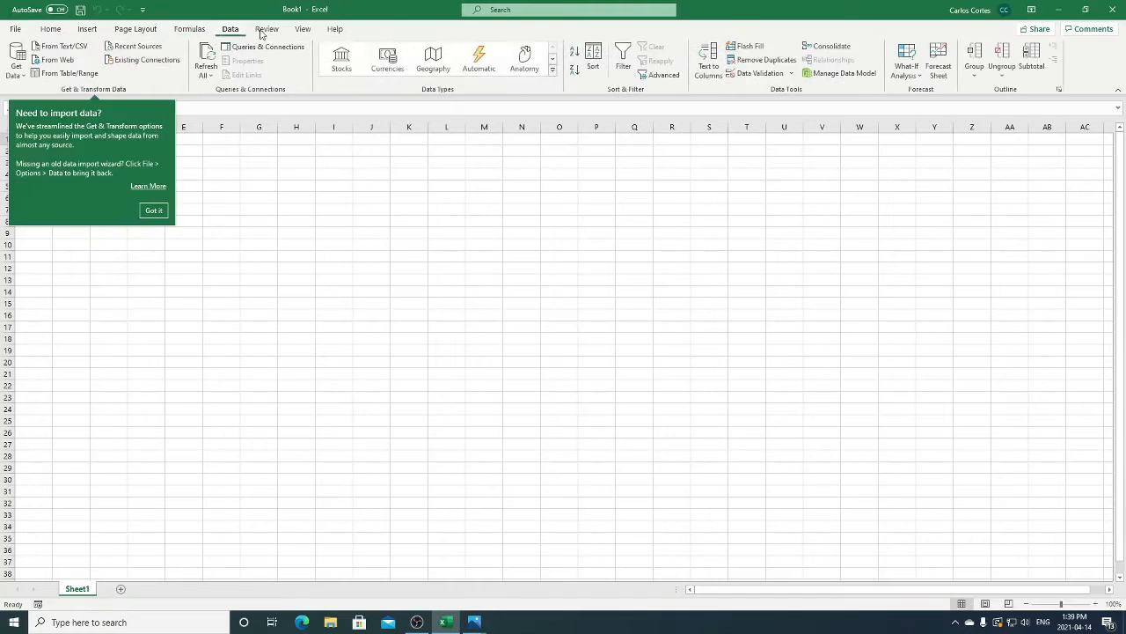
{"action": "left_click", "coordinate": [267, 29]}
{"action": "left_click", "coordinate": [302, 29]}
{"action": "left_click", "coordinate": [335, 29]}
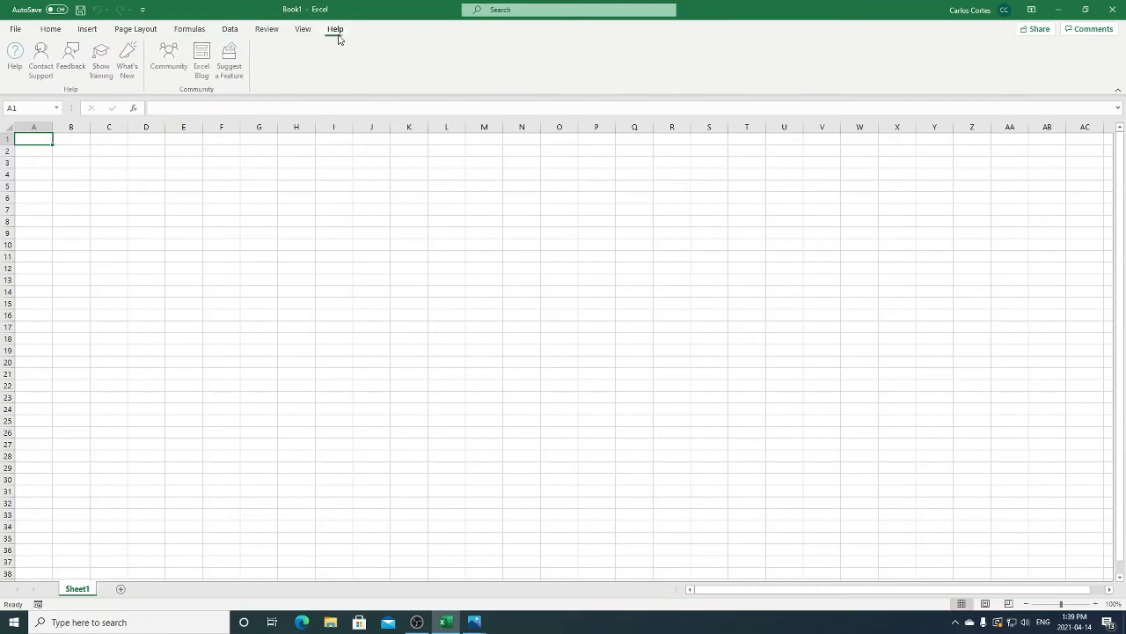
{"action": "left_click", "coordinate": [53, 30]}
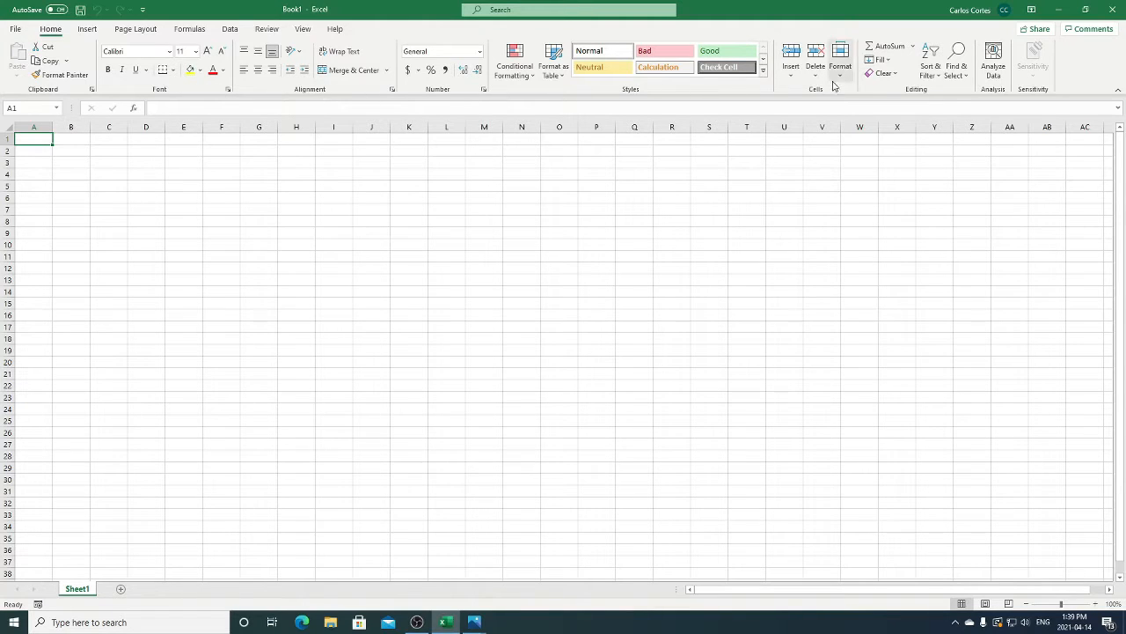
- Select the whole columns A to E one at a time, followed by the whole rows 1 to 3
{"action": "left_click", "coordinate": [33, 127]}
{"action": "left_click", "coordinate": [70, 127]}
{"action": "left_click", "coordinate": [109, 127]}
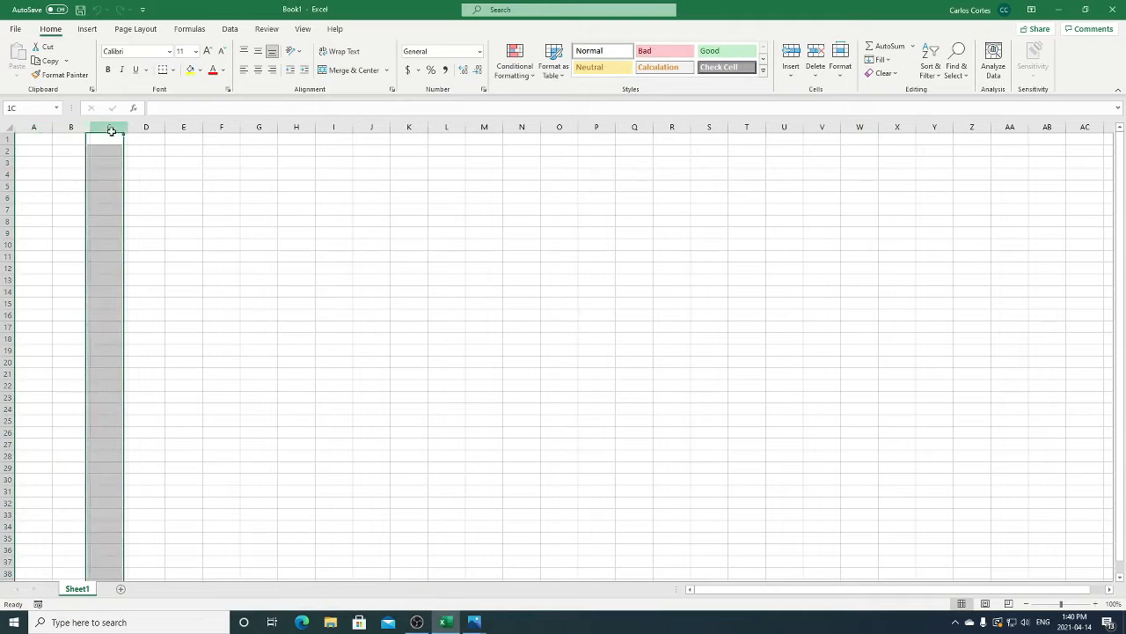
{"action": "left_click", "coordinate": [154, 126]}
{"action": "left_click", "coordinate": [182, 126]}
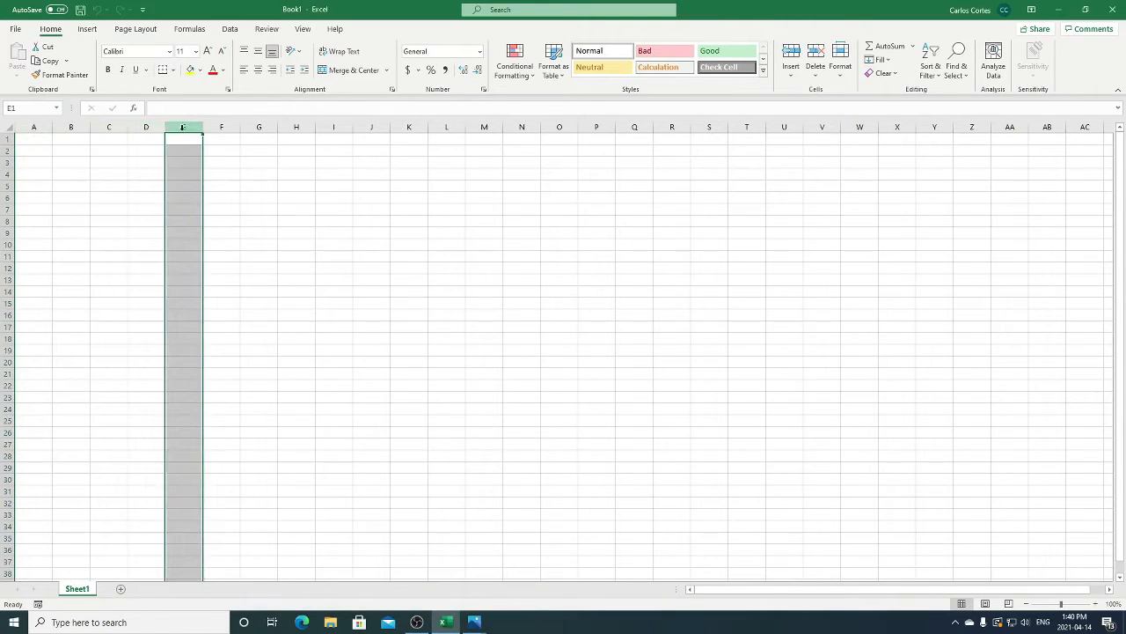
{"action": "left_click", "coordinate": [7, 141]}
{"action": "left_click", "coordinate": [7, 150]}
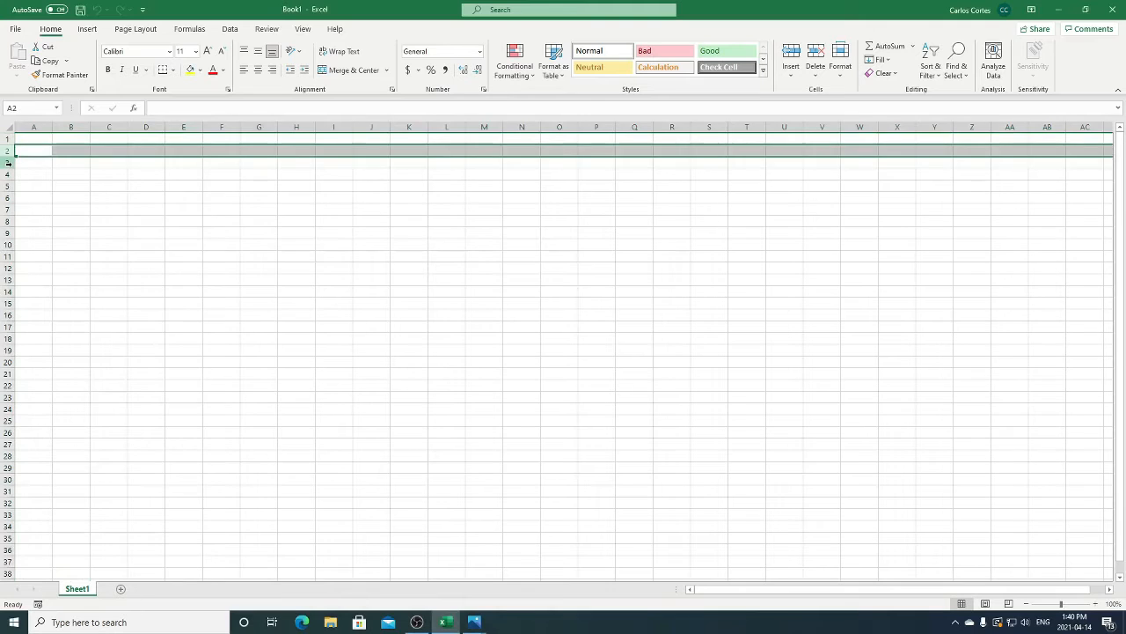
{"action": "left_click", "coordinate": [7, 162]}
{"action": "left_click", "coordinate": [85, 208]}
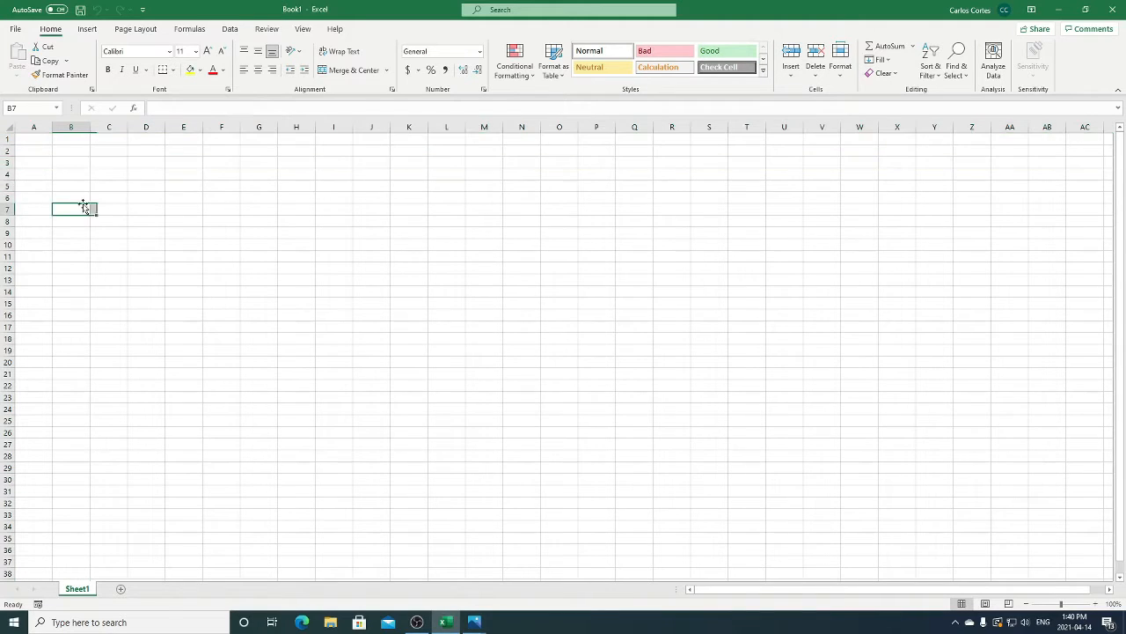
- Select the cell range A1:T21, and replace that selection with the smaller range F8:H13
{"action": "left_click", "coordinate": [33, 142]}
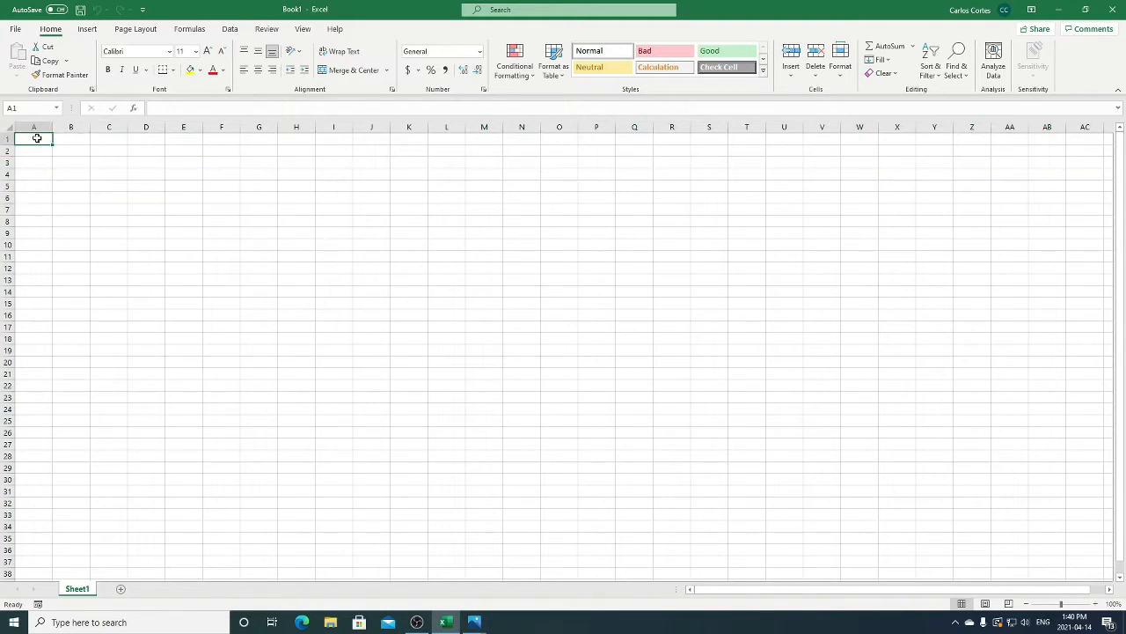
{"action": "left_click_drag", "start_coordinate": [37, 139], "coordinate": [757, 380]}
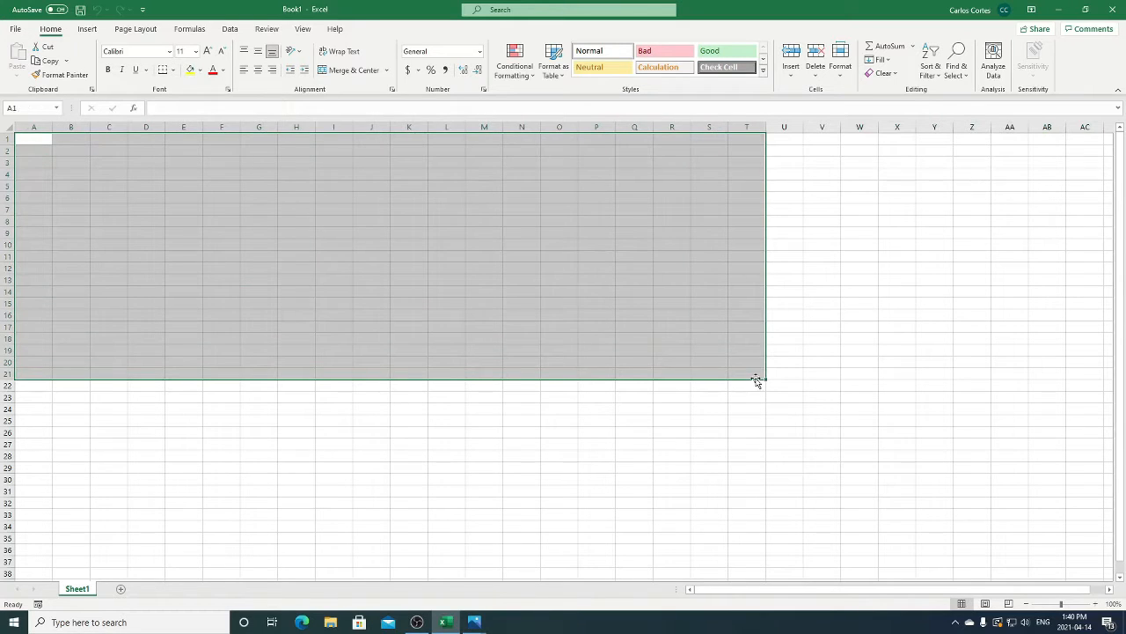
{"action": "left_click_drag", "start_coordinate": [219, 223], "coordinate": [296, 280]}
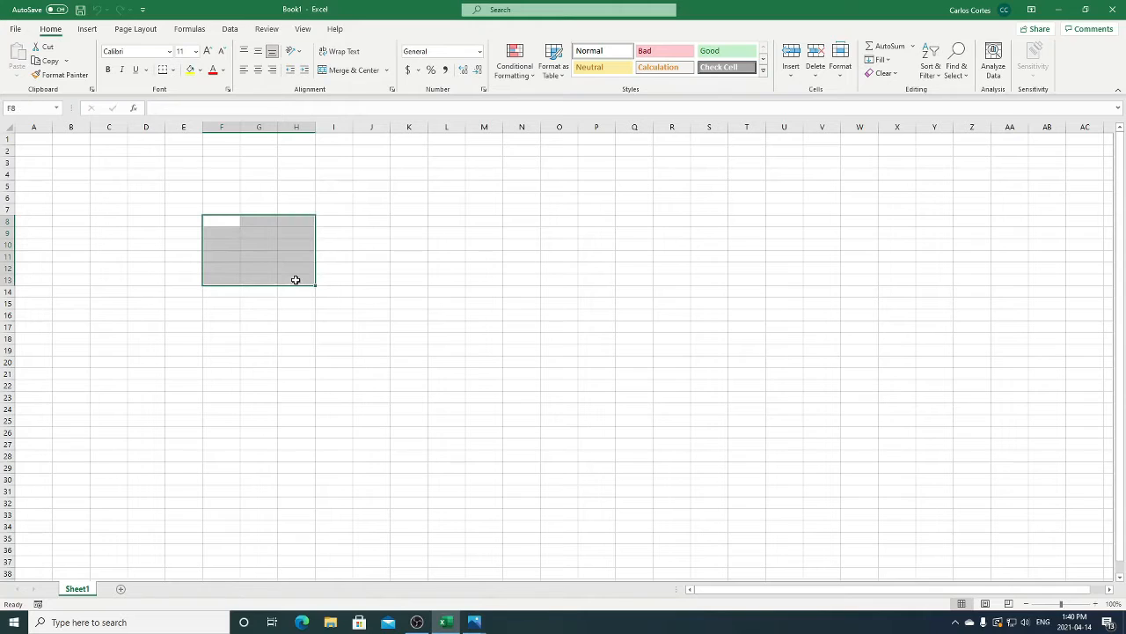
- Select cell L10 together with the non-adjacent ranges J8:K12, L19:M22 and O11:R15, and clear the selection
{"action": "left_click", "coordinate": [432, 243]}
{"action": "left_click_drag", "start_coordinate": [401, 219], "coordinate": [385, 261]}
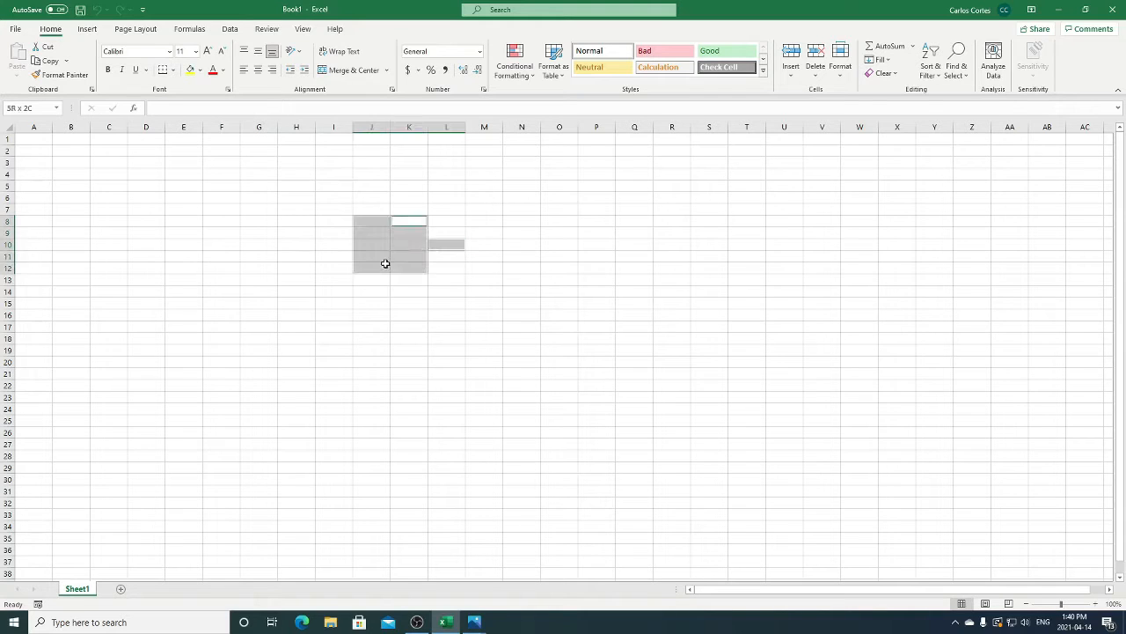
{"action": "left_click_drag", "start_coordinate": [440, 345], "coordinate": [530, 389]}
{"action": "left_click_drag", "start_coordinate": [561, 256], "coordinate": [655, 301]}
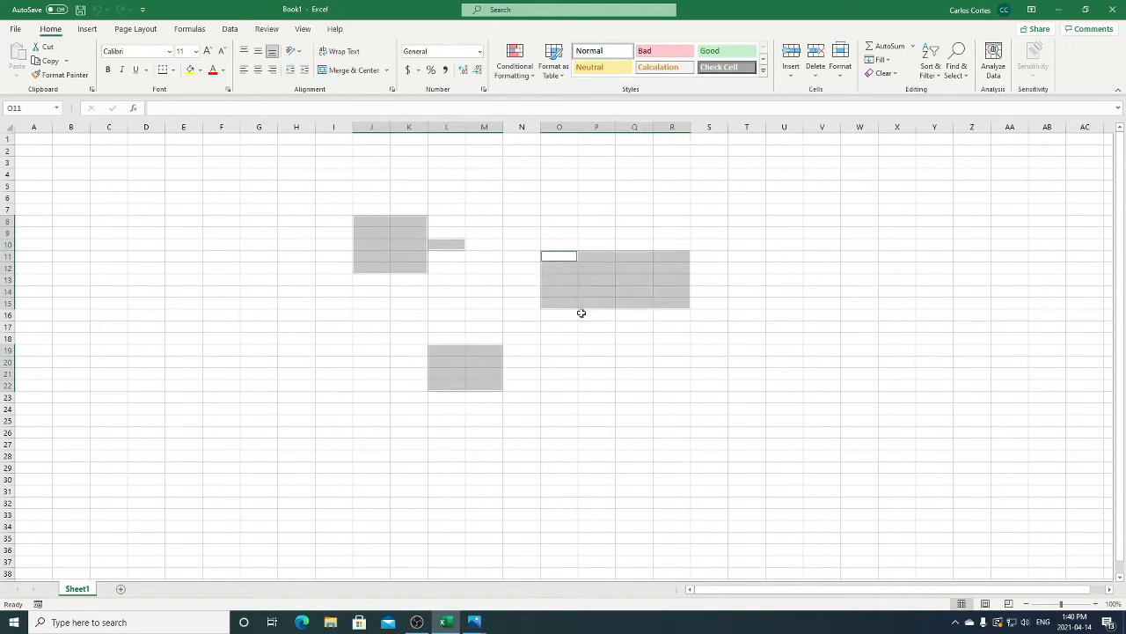
{"action": "left_click", "coordinate": [561, 361]}
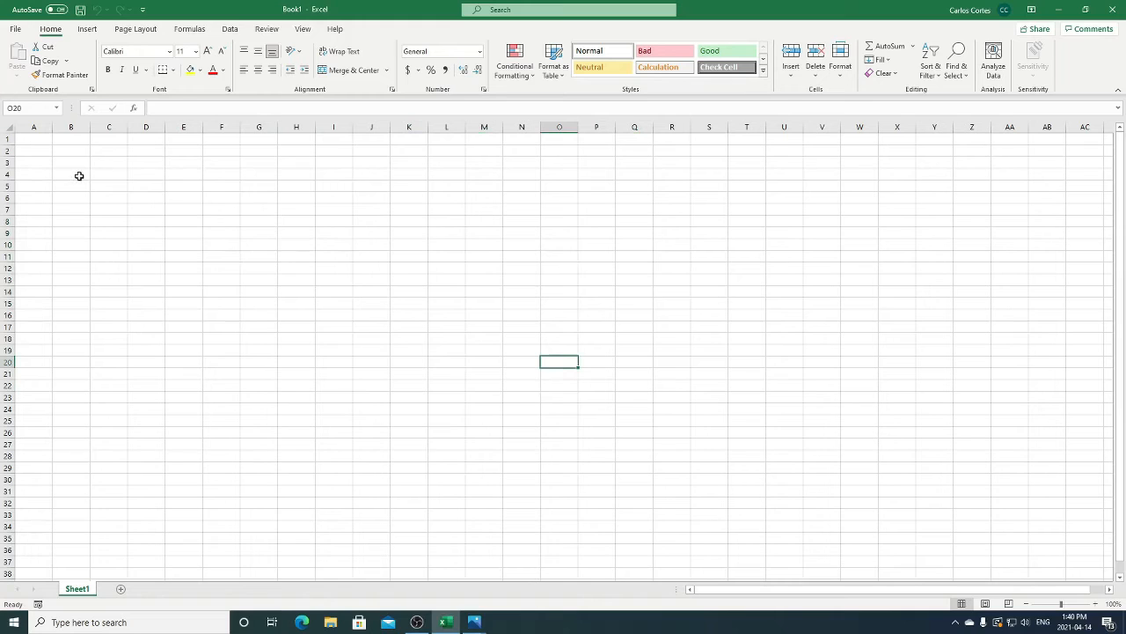
- Select three separate blocks of cells starting at B4, E10 and J9
{"action": "left_click_drag", "start_coordinate": [80, 175], "coordinate": [117, 212]}
{"action": "left_click_drag", "start_coordinate": [185, 244], "coordinate": [242, 294]}
{"action": "left_click_drag", "start_coordinate": [370, 232], "coordinate": [408, 256]}
- Extend a selection from cell J5 to the range J5:M18, and reshape it to other corner cells
{"action": "left_click", "coordinate": [384, 184]}
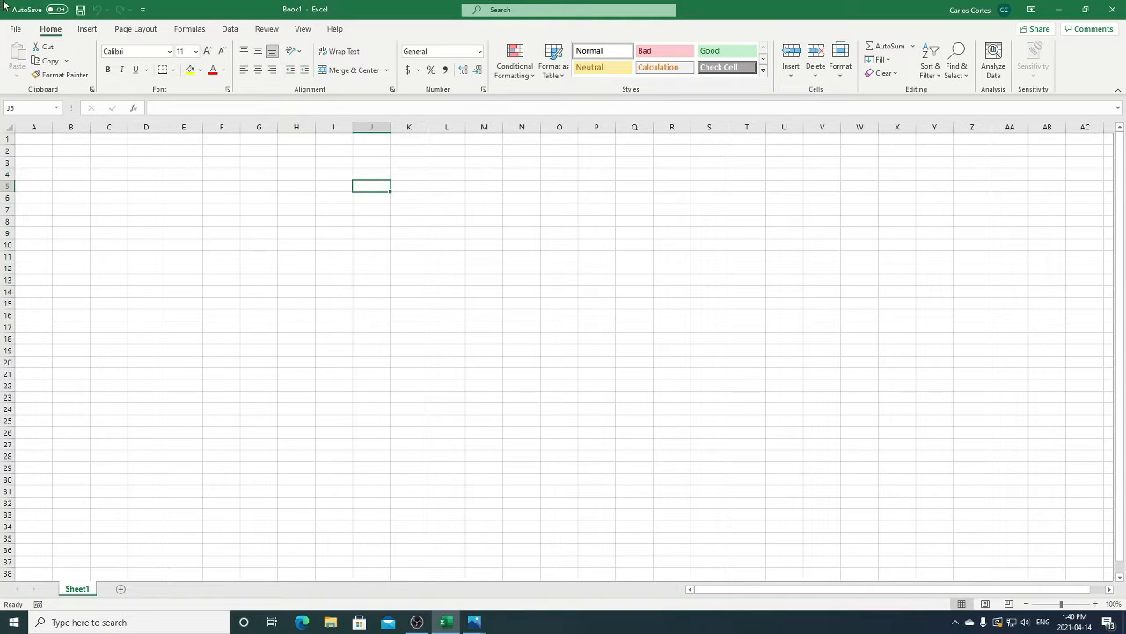
{"action": "left_click", "coordinate": [502, 329], "text": "shift"}
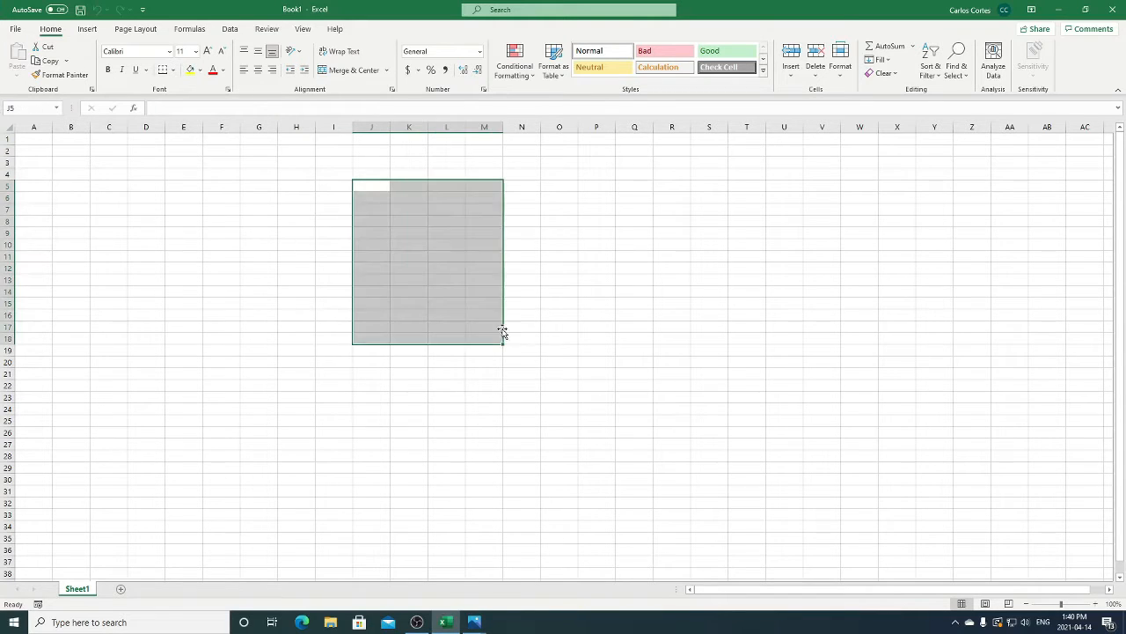
{"action": "left_click", "coordinate": [795, 414], "text": "shift"}
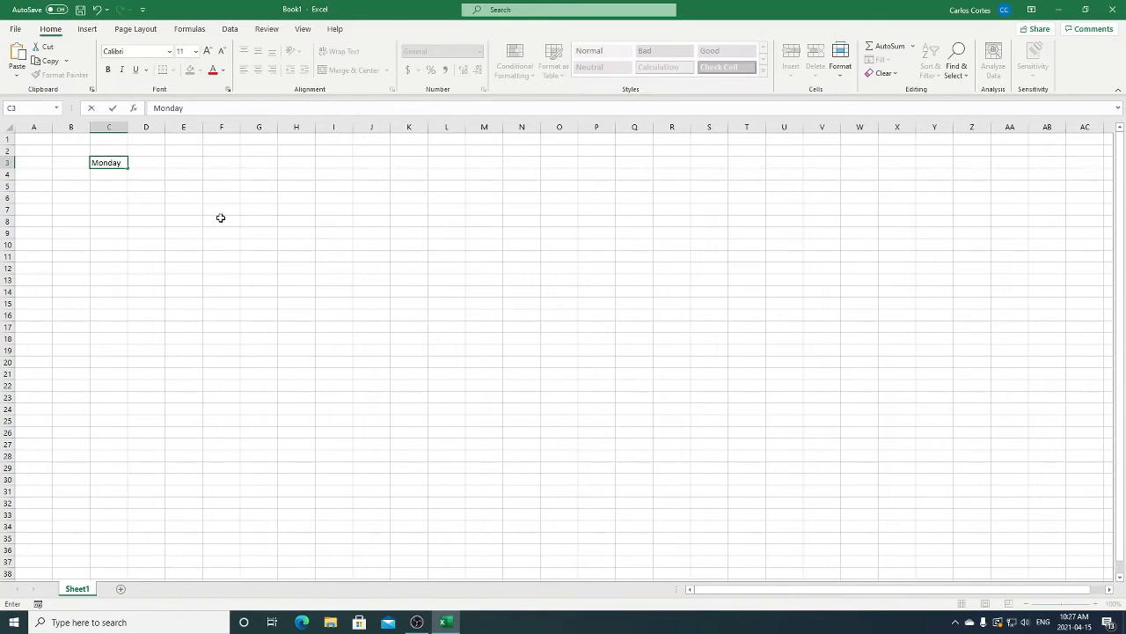
- Enter Monday in cell C3 and widen column E to about twice its width
{"action": "key", "text": "Tab"}
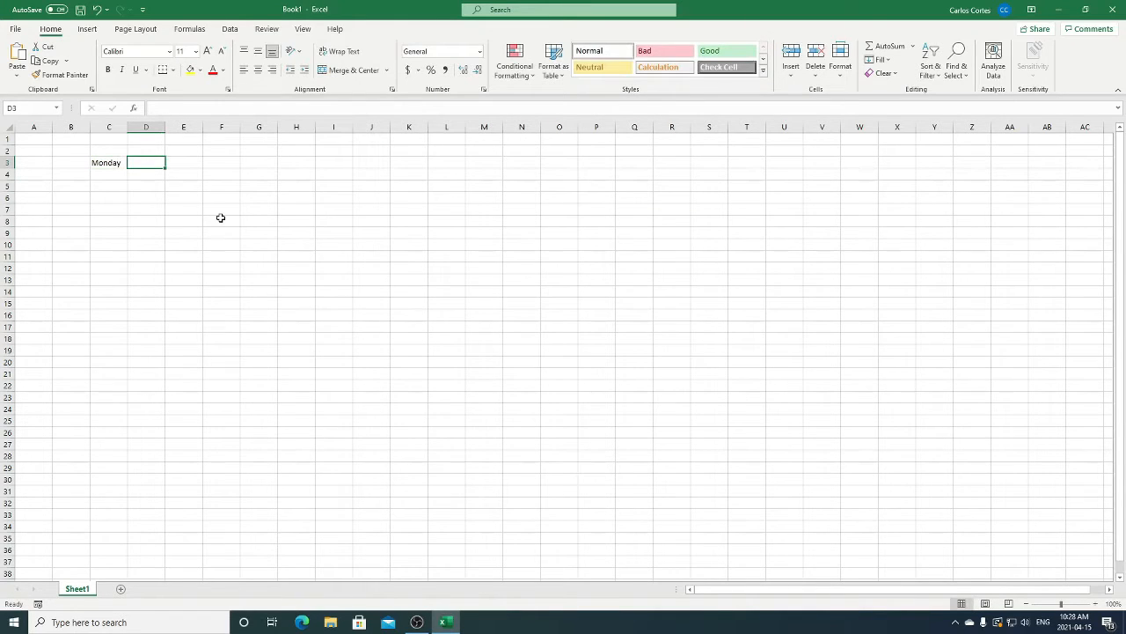
{"action": "left_click_drag", "start_coordinate": [164, 127], "coordinate": [231, 139]}
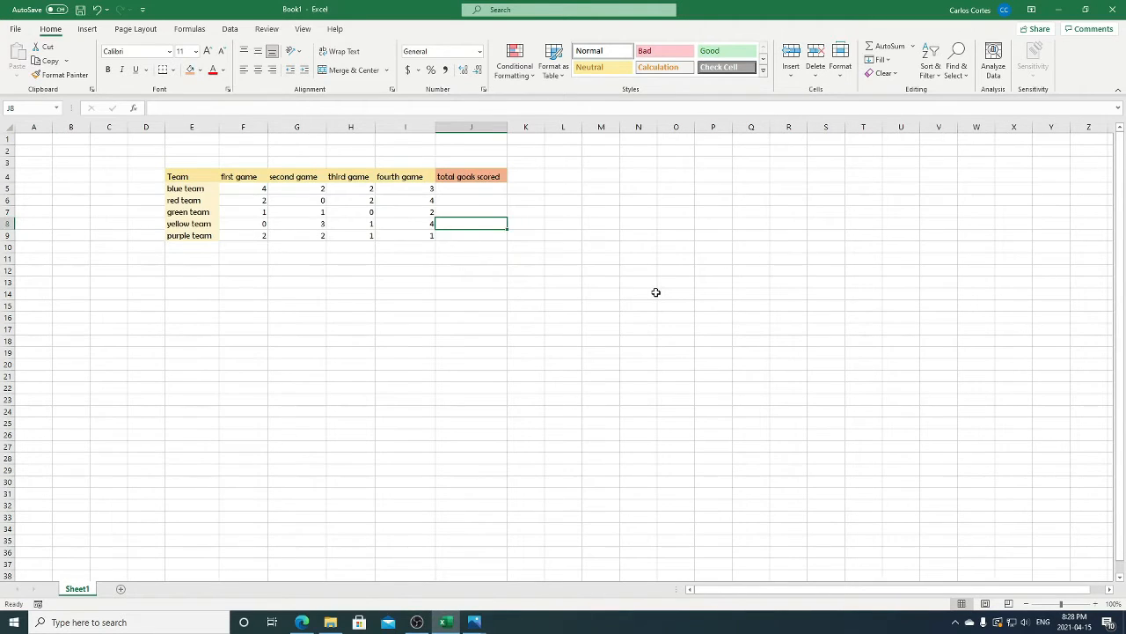
- Total the yellow team's four games in cell J8 with the formula =sum(f8:i8), and check the summed cells
{"action": "type", "text": "=sum"}
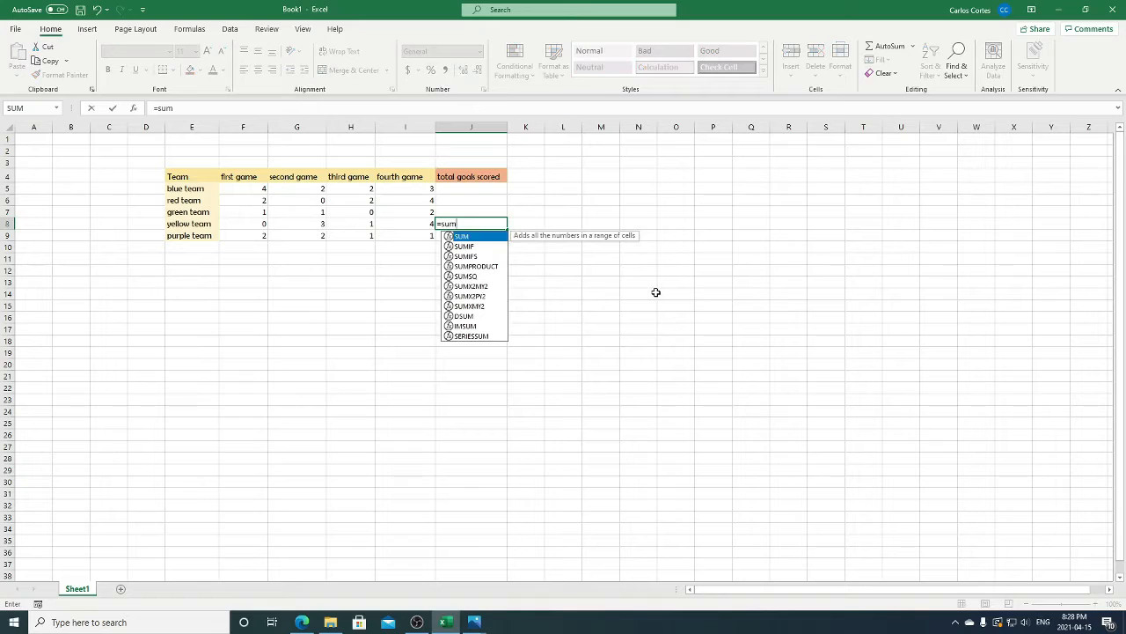
{"action": "type", "text": "("}
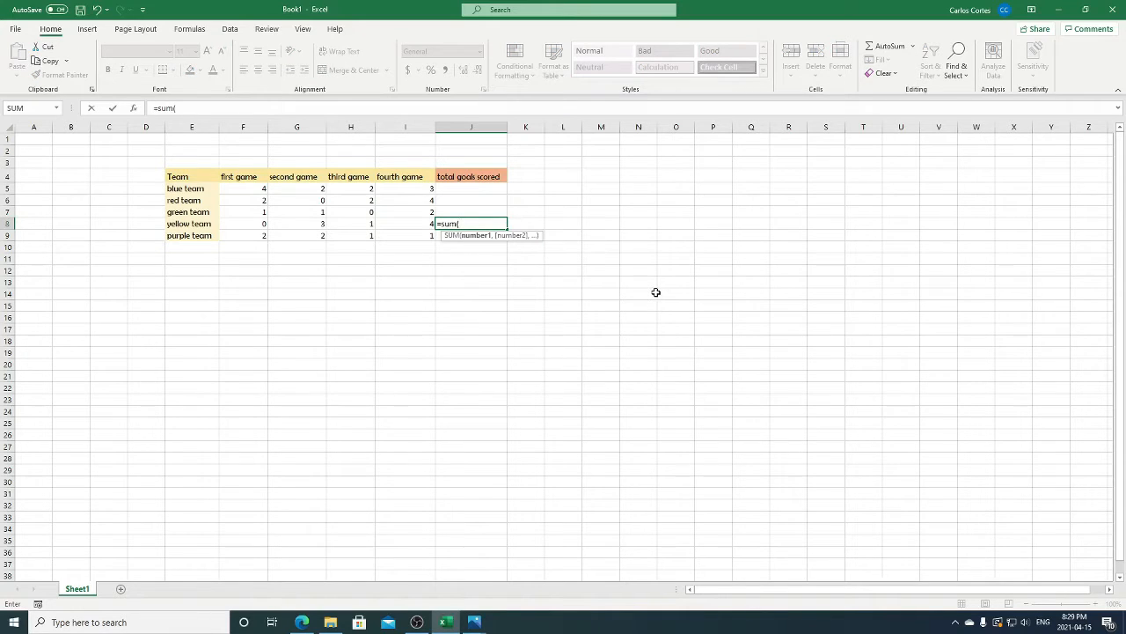
{"action": "type", "text": "f"}
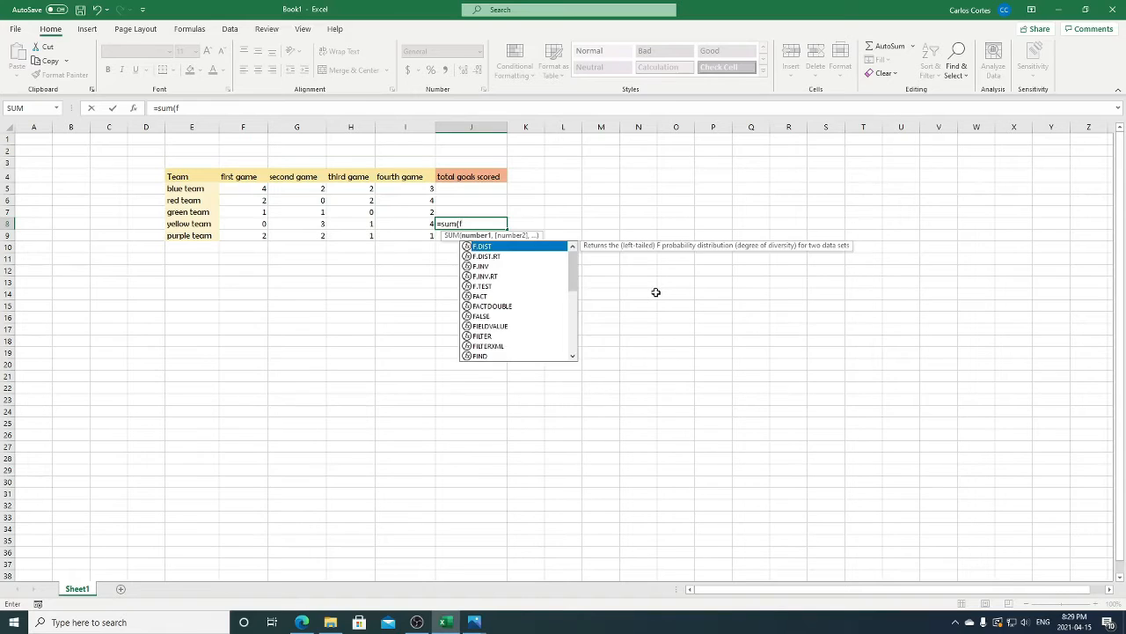
{"action": "type", "text": "8"}
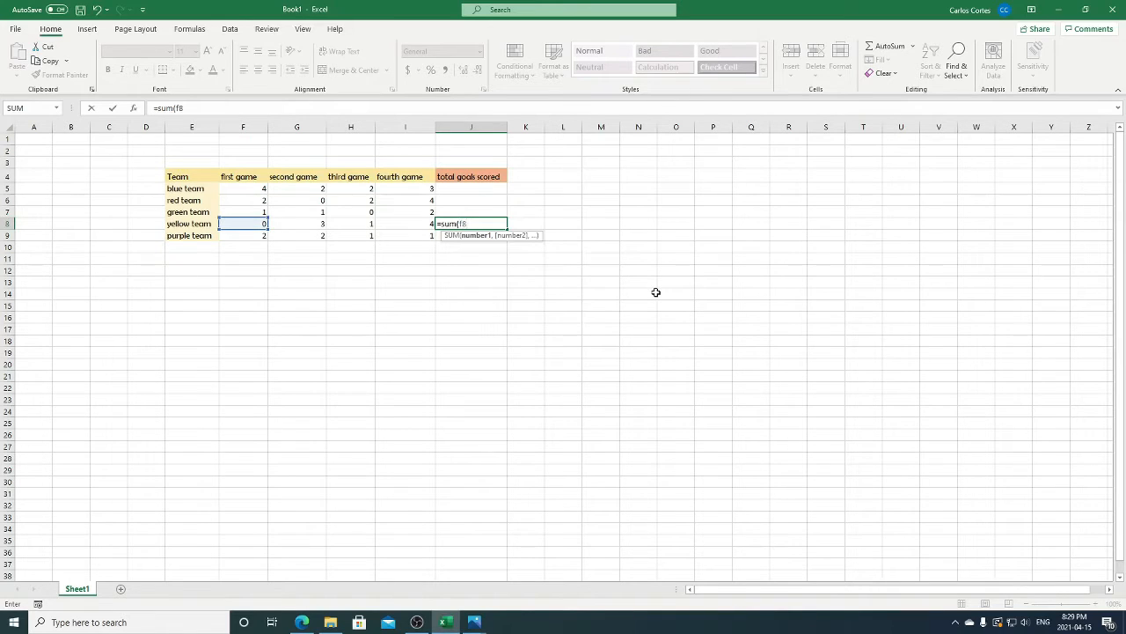
{"action": "type", "text": ":i8"}
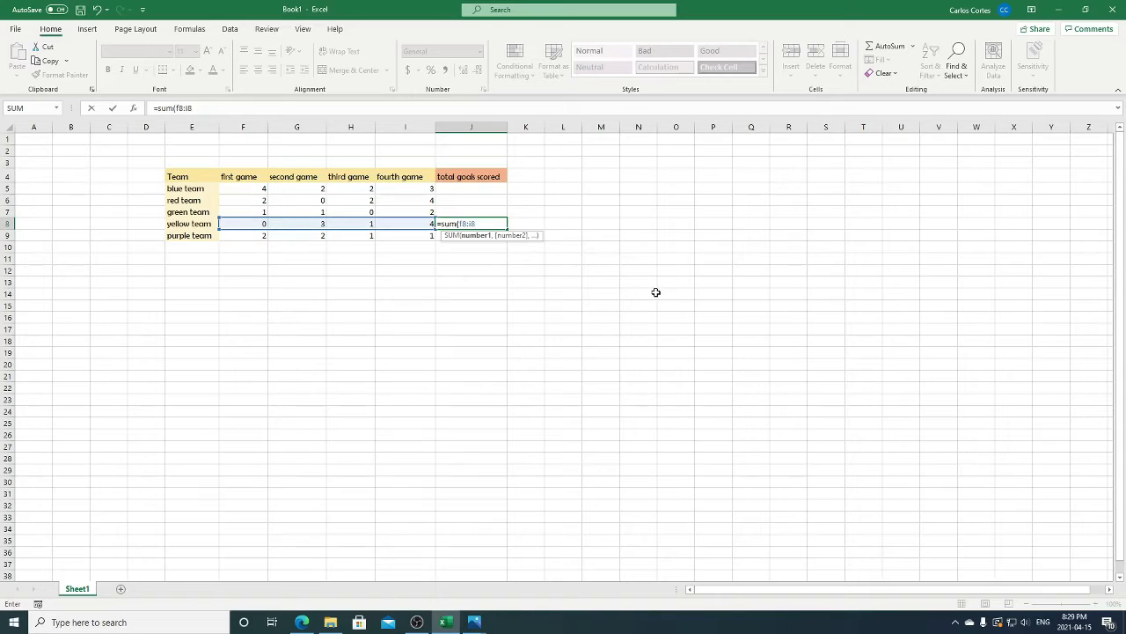
{"action": "type", "text": ")"}
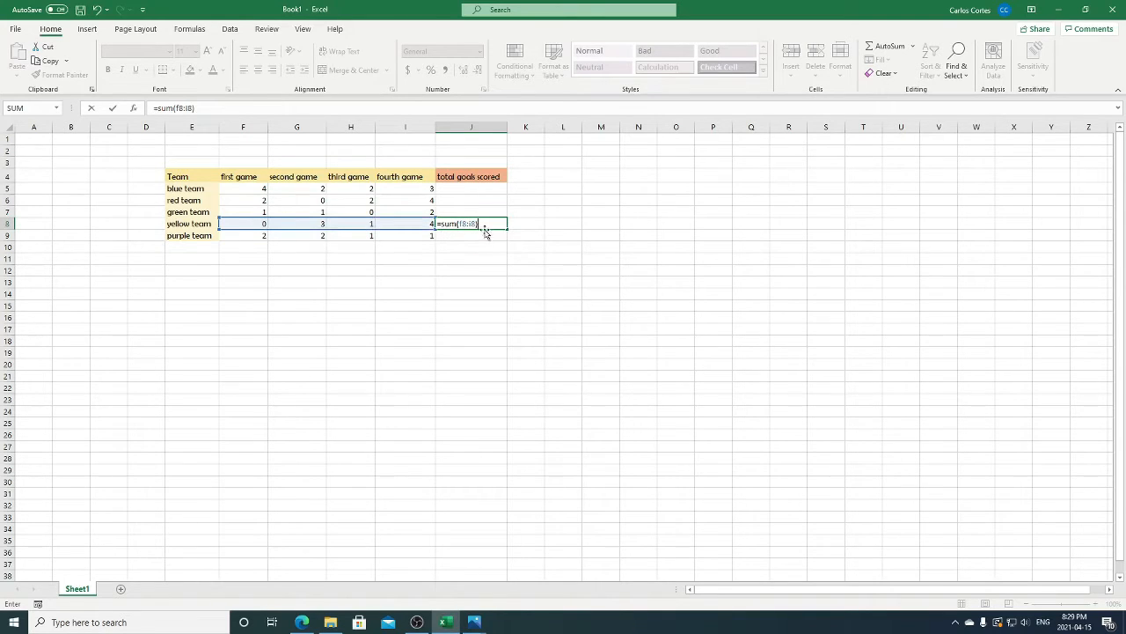
{"action": "key", "text": "Return"}
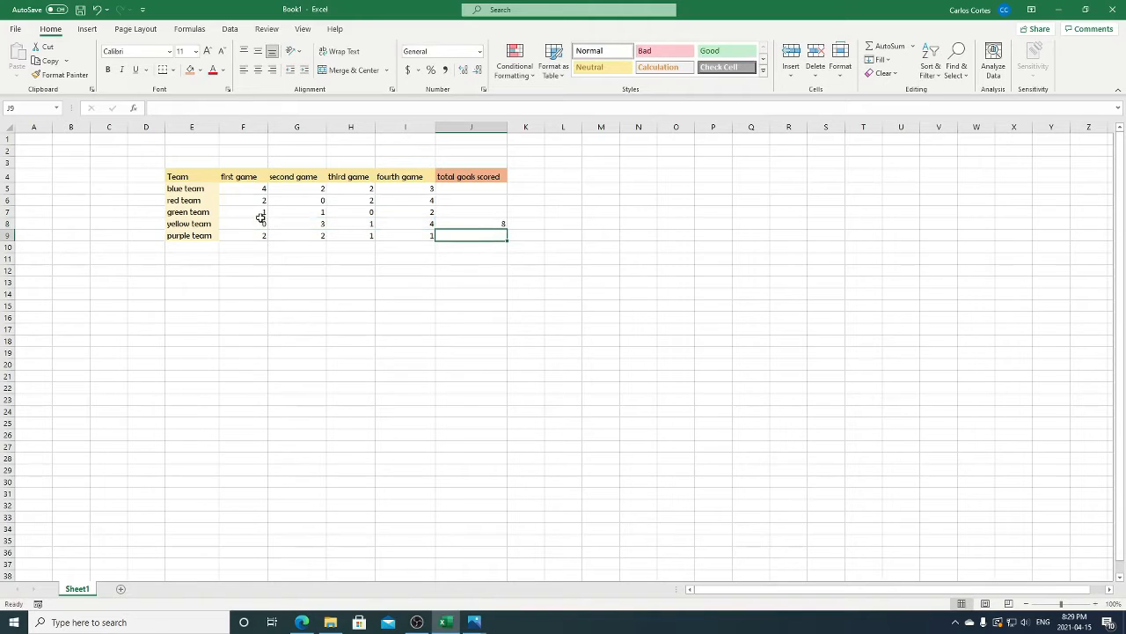
{"action": "left_click_drag", "start_coordinate": [243, 222], "coordinate": [406, 220]}
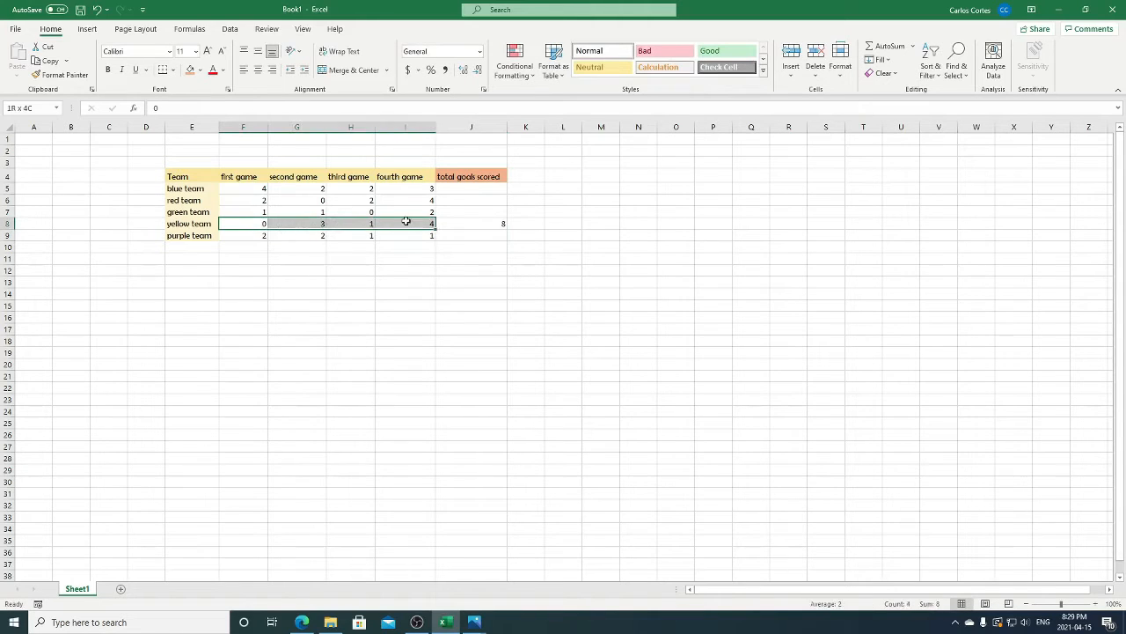
{"action": "left_click", "coordinate": [473, 224]}
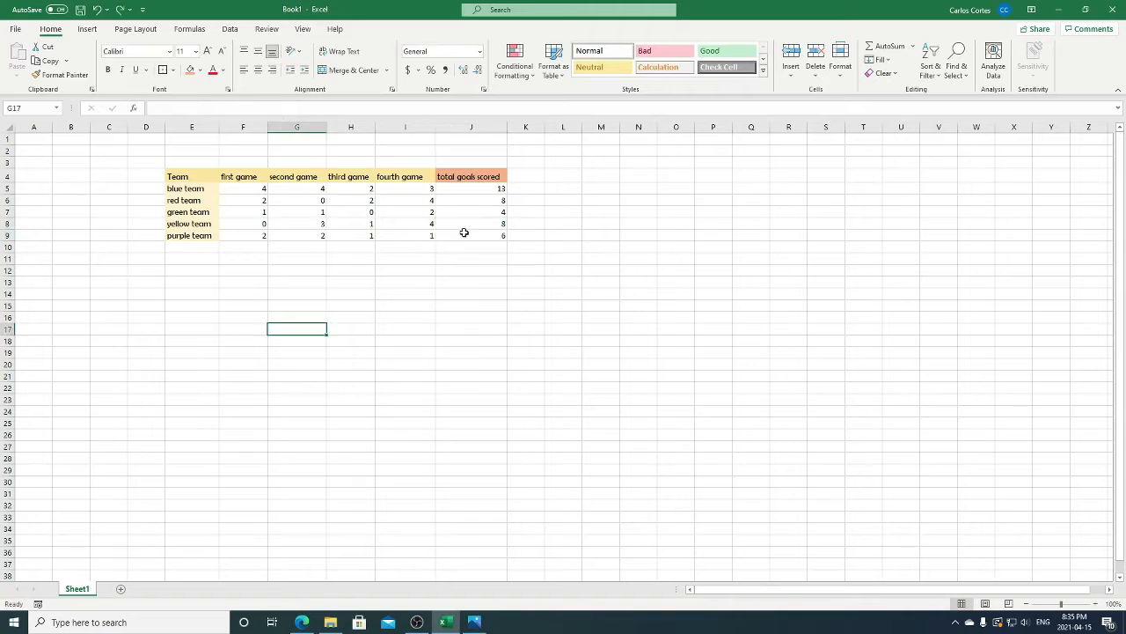
- Apply an outside border around the whole team score table, E4:J9
{"action": "left_click", "coordinate": [464, 231]}
{"action": "left_click_drag", "start_coordinate": [168, 174], "coordinate": [455, 230]}
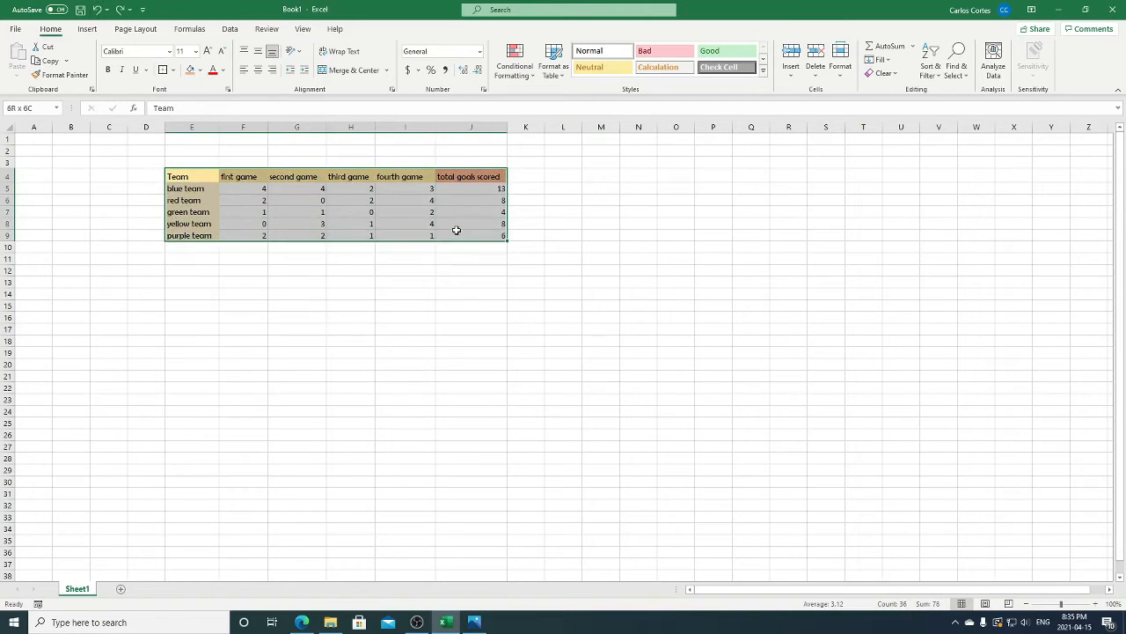
{"action": "left_click", "coordinate": [166, 72]}
{"action": "left_click", "coordinate": [445, 283]}
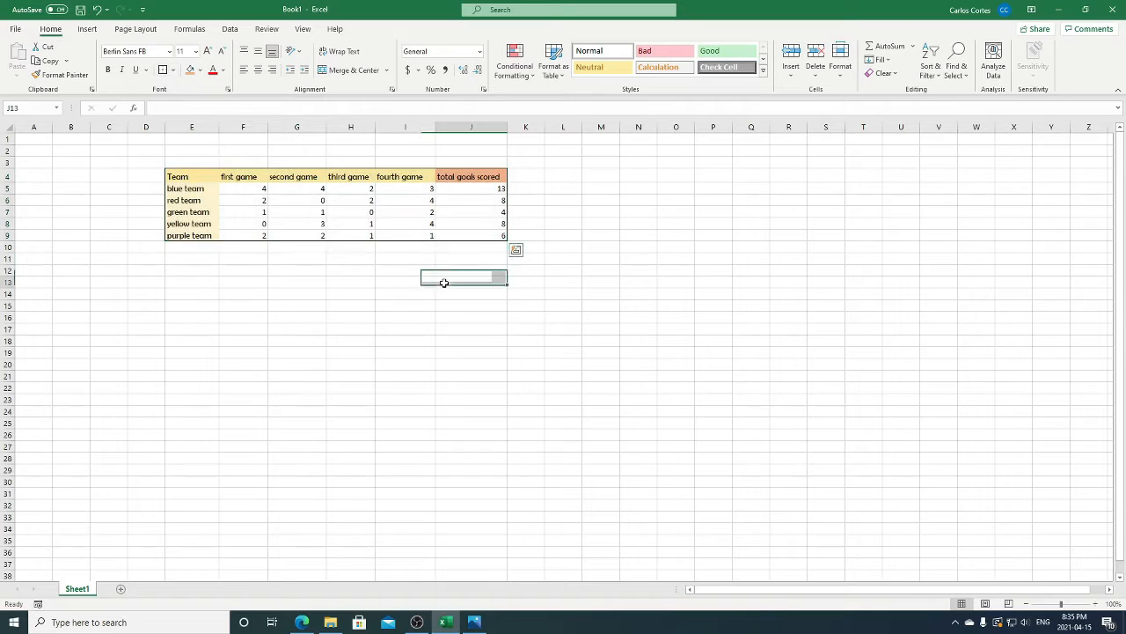
- Apply borders to all cells of the team score table, E4:J9, and deselect the table
{"action": "left_click", "coordinate": [204, 175]}
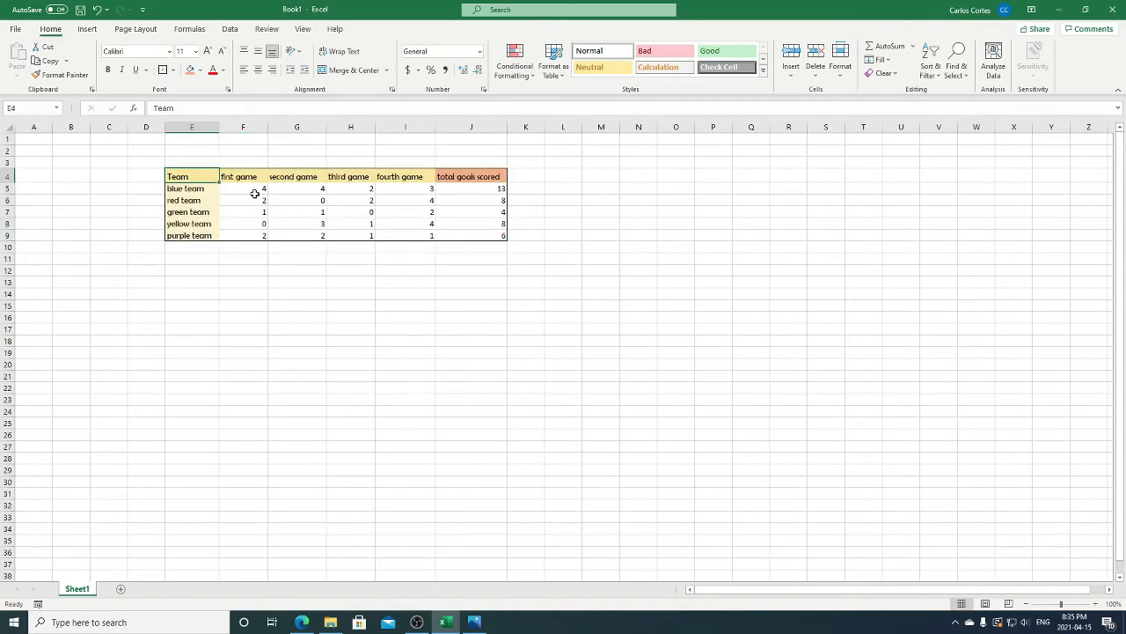
{"action": "left_click_drag", "start_coordinate": [254, 193], "coordinate": [446, 232]}
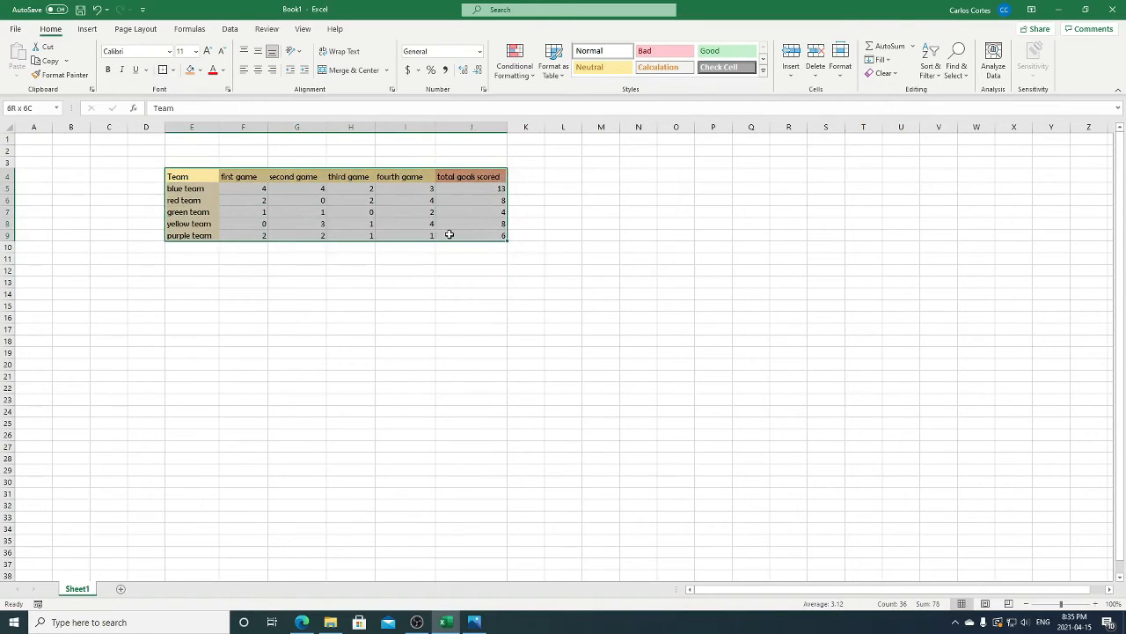
{"action": "left_click", "coordinate": [172, 69]}
{"action": "left_click", "coordinate": [214, 186]}
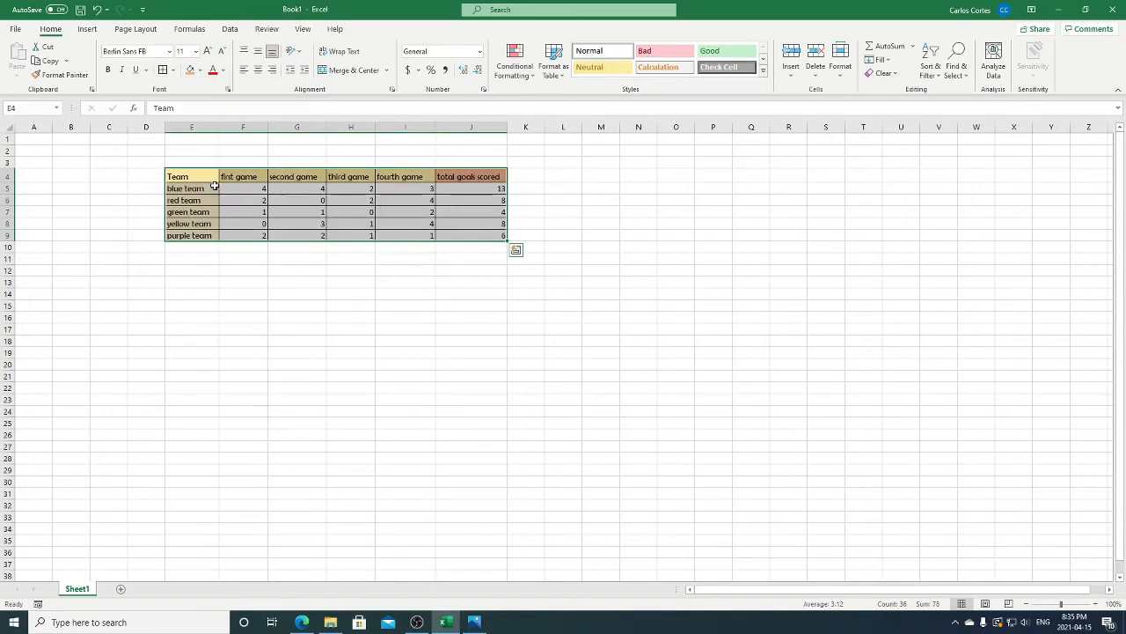
{"action": "left_click", "coordinate": [486, 233]}
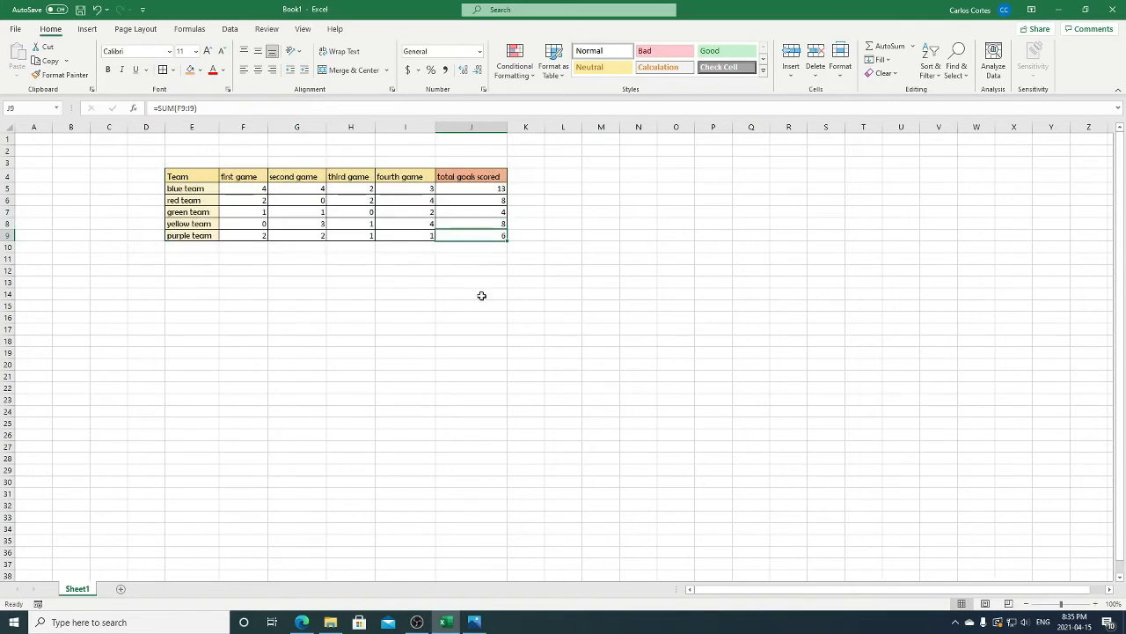
- Enter the text "hey how are you" in cell L17 and wrap it within the cell
{"action": "left_click", "coordinate": [563, 328]}
{"action": "type", "text": "hey how are you"}
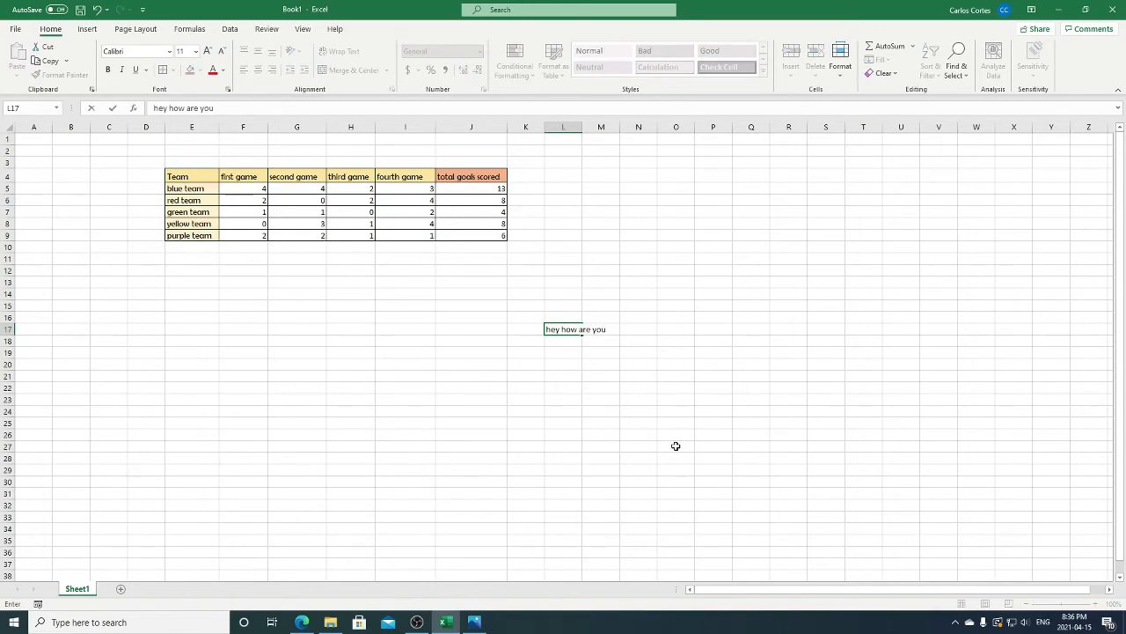
{"action": "key", "text": "Return"}
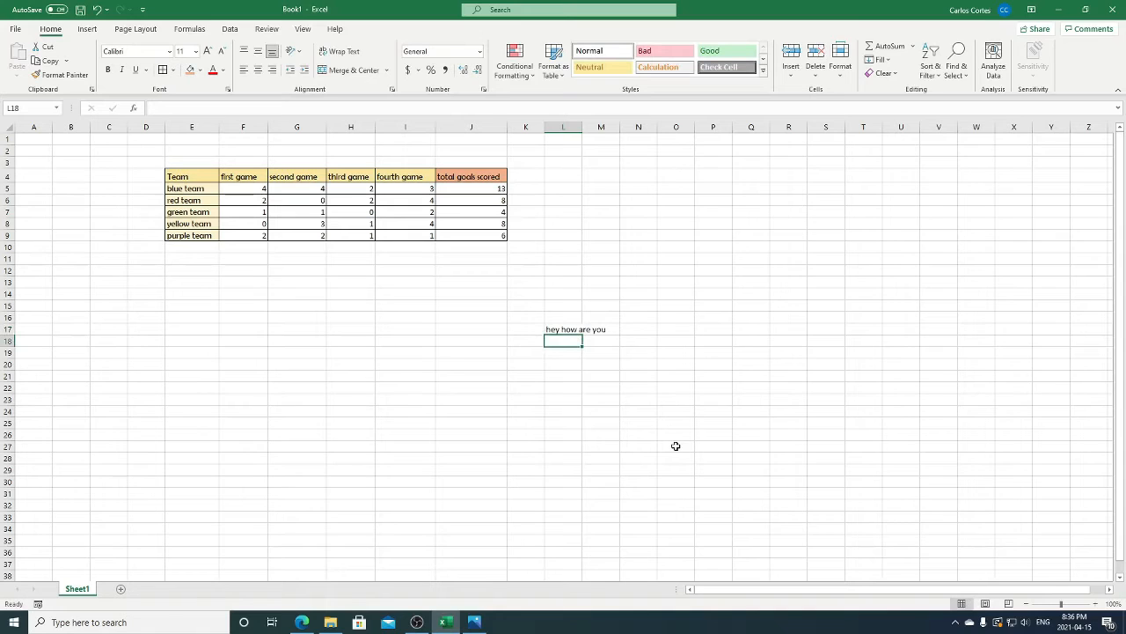
{"action": "left_click", "coordinate": [514, 328]}
{"action": "left_click", "coordinate": [570, 327]}
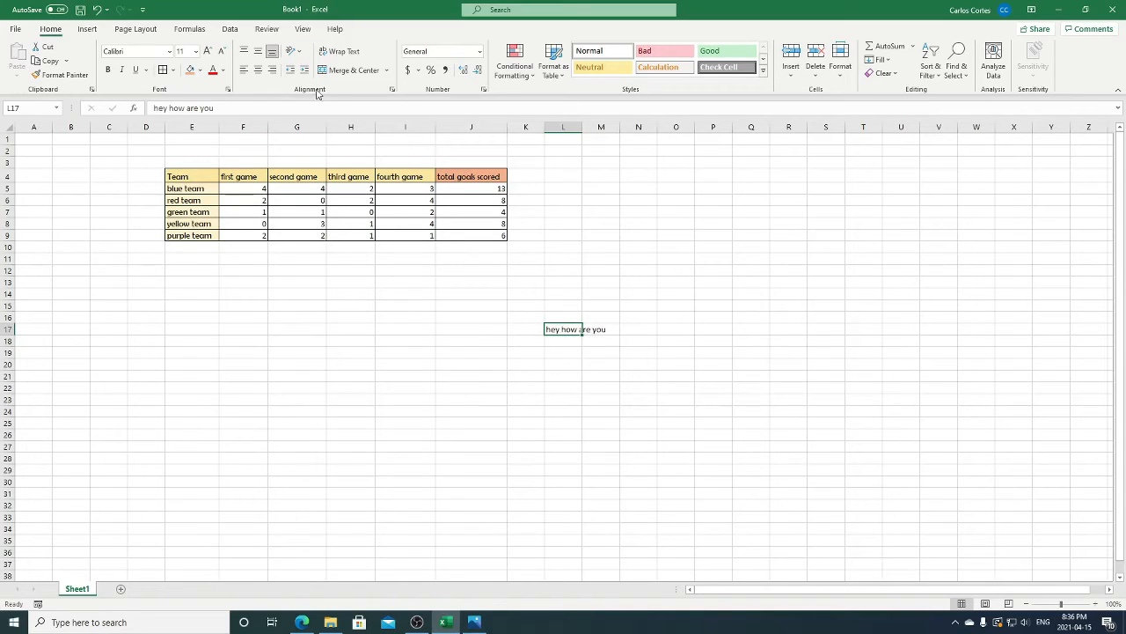
{"action": "left_click", "coordinate": [345, 51]}
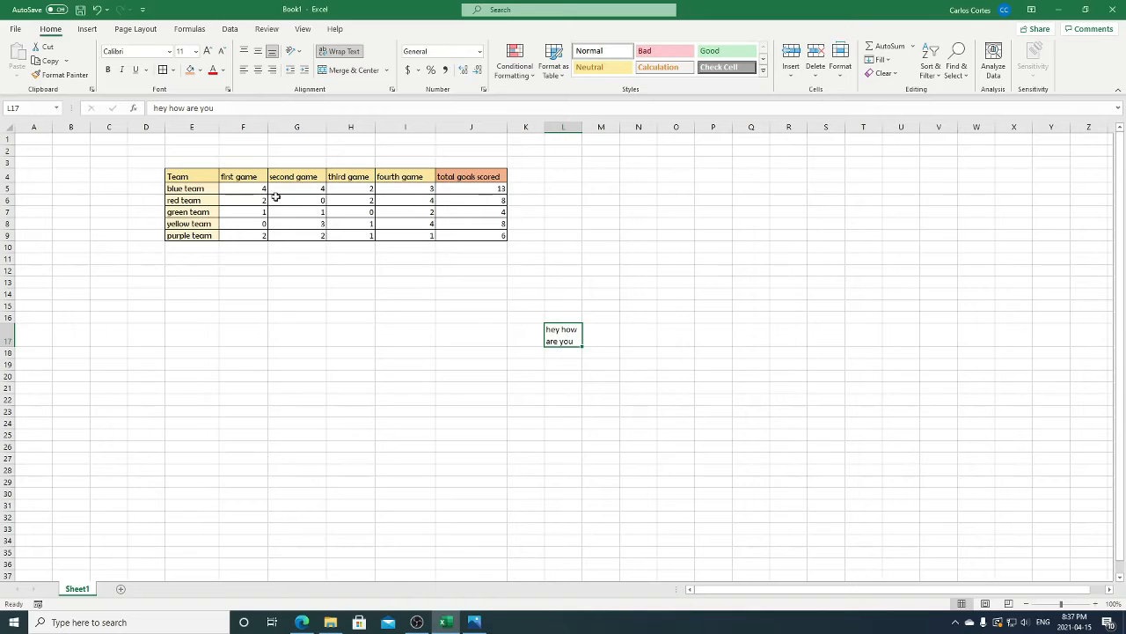
- Copy the formatting of the Team header in E4 onto the "hey how are you" cell, L17, and wrap its text again
{"action": "left_click", "coordinate": [214, 177]}
{"action": "left_click", "coordinate": [83, 75]}
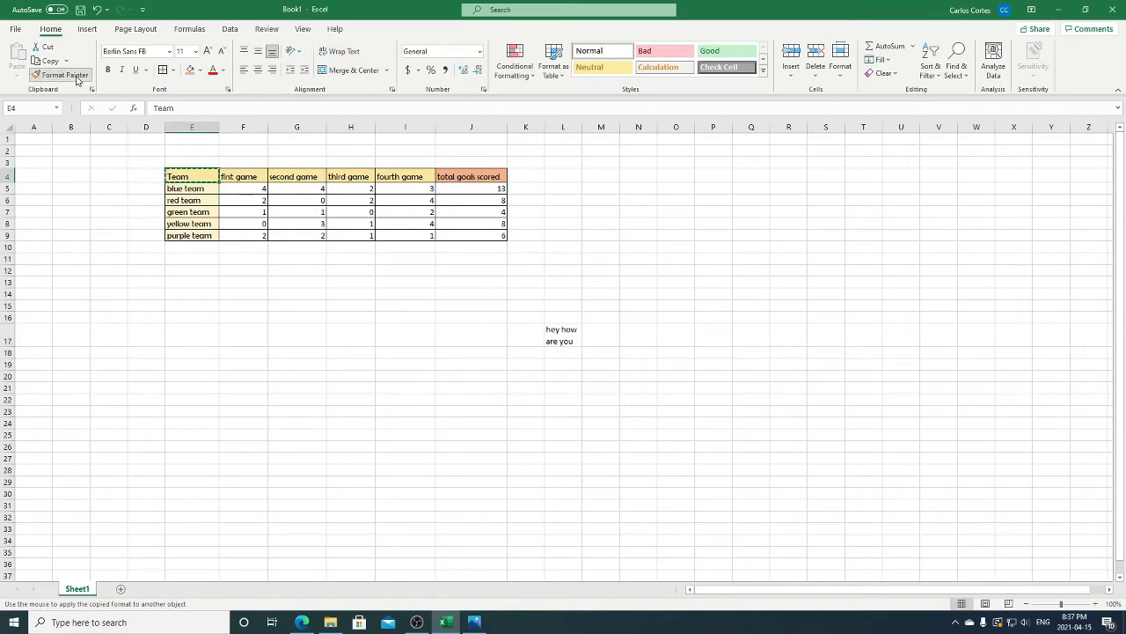
{"action": "left_click", "coordinate": [565, 339]}
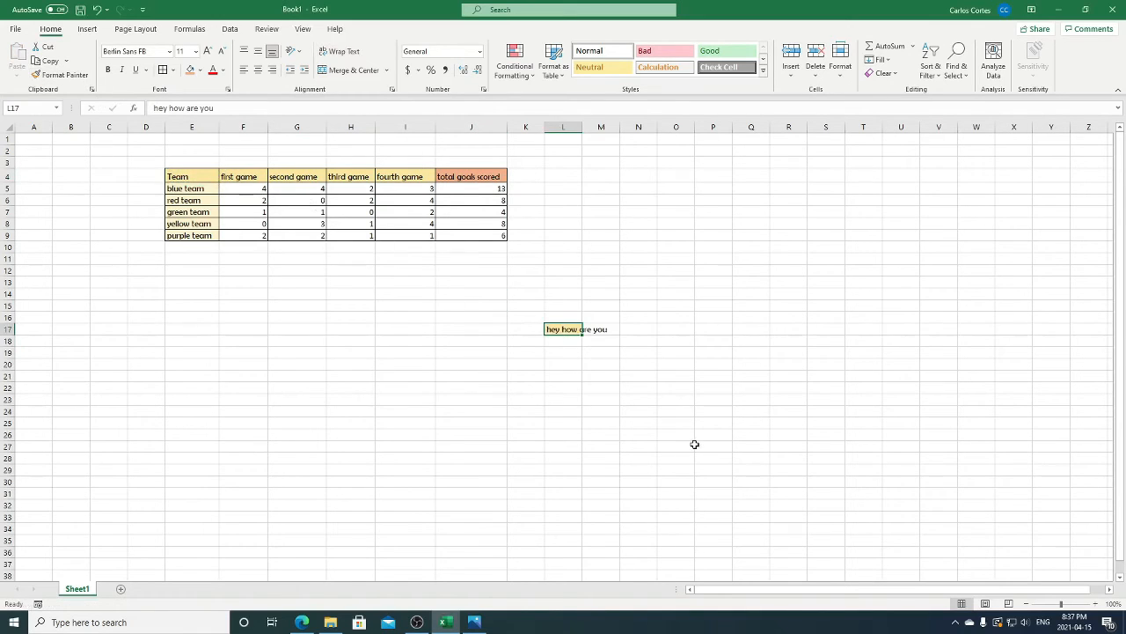
{"action": "left_click", "coordinate": [338, 51]}
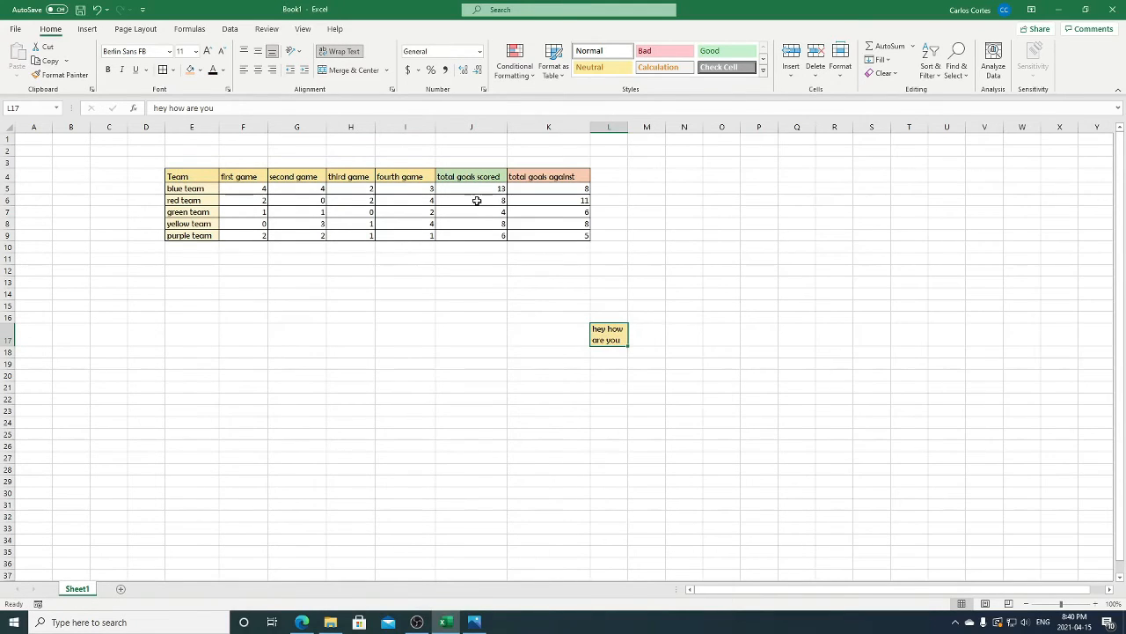
- Apply the Good cell style to the goals scored values, J5:J9, and the Bad style to the goals against values, K5:K9
{"action": "left_click_drag", "start_coordinate": [477, 188], "coordinate": [485, 231]}
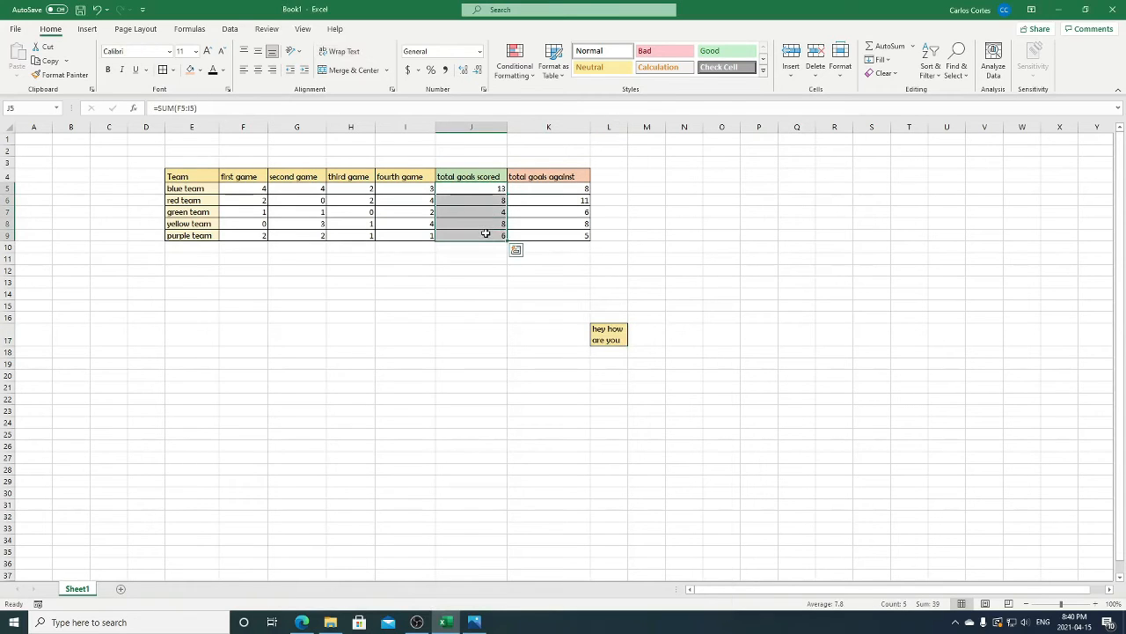
{"action": "left_click", "coordinate": [726, 51]}
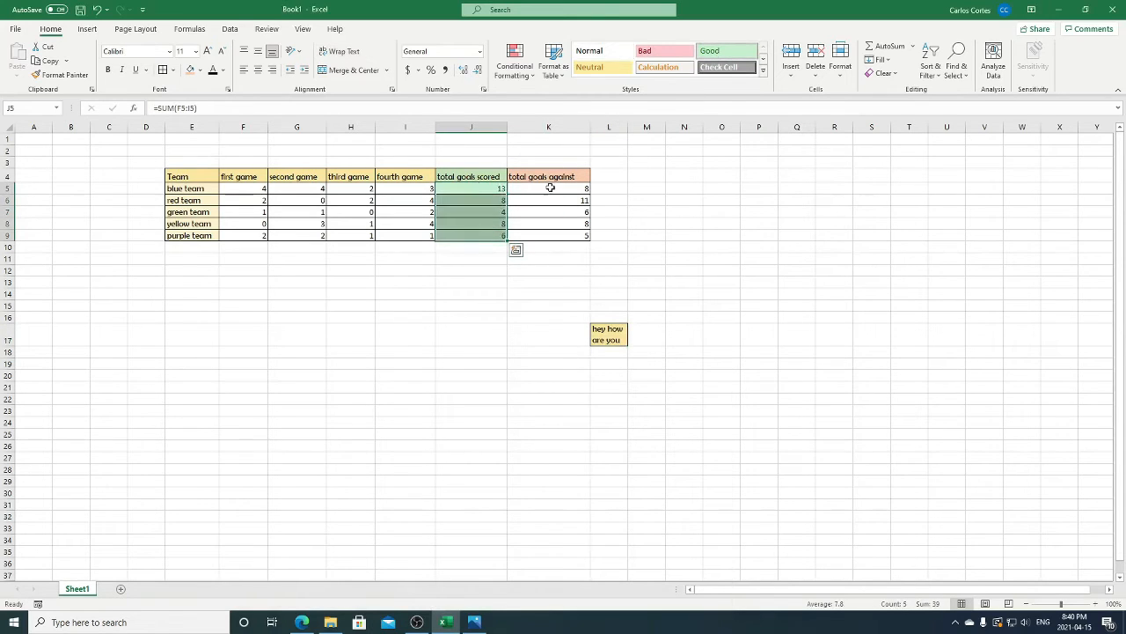
{"action": "left_click_drag", "start_coordinate": [548, 188], "coordinate": [552, 234]}
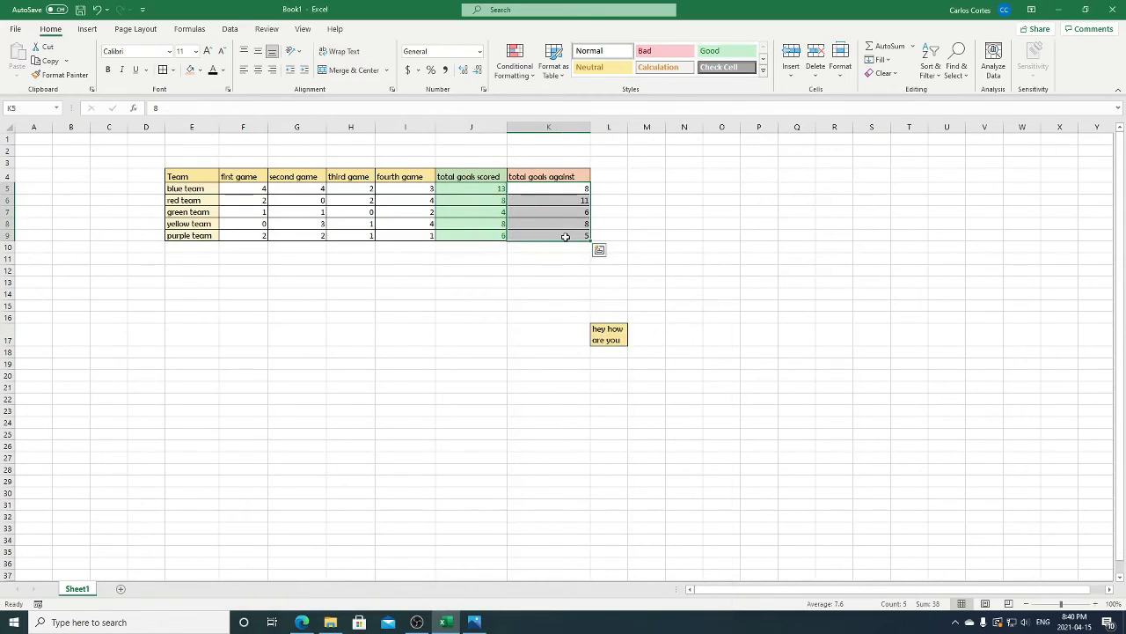
{"action": "left_click", "coordinate": [660, 51]}
{"action": "left_click", "coordinate": [578, 233]}
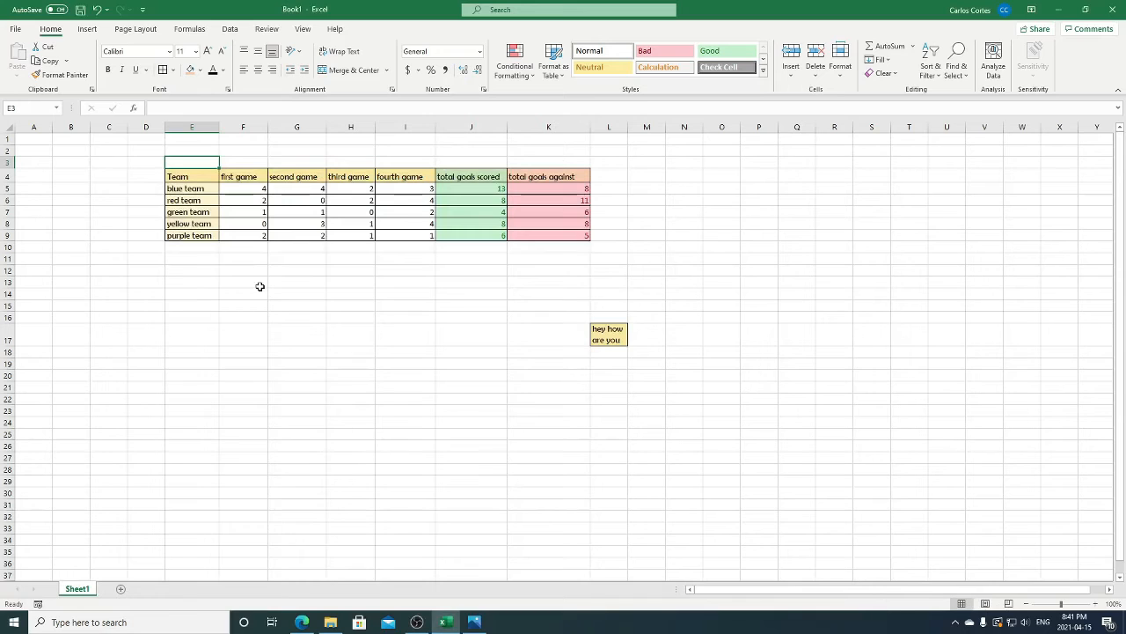
- Enter the title Game Statistics in E3, merge and center it across E3:K3, and align it vertically in the middle
{"action": "type", "text": "Game"}
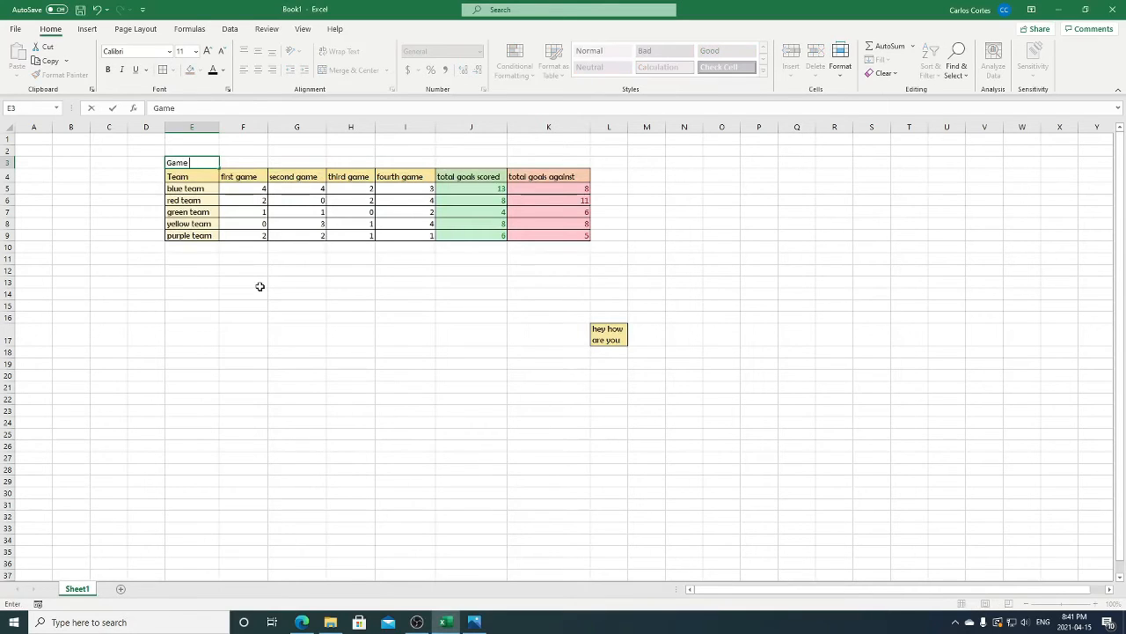
{"action": "type", "text": " Statistics"}
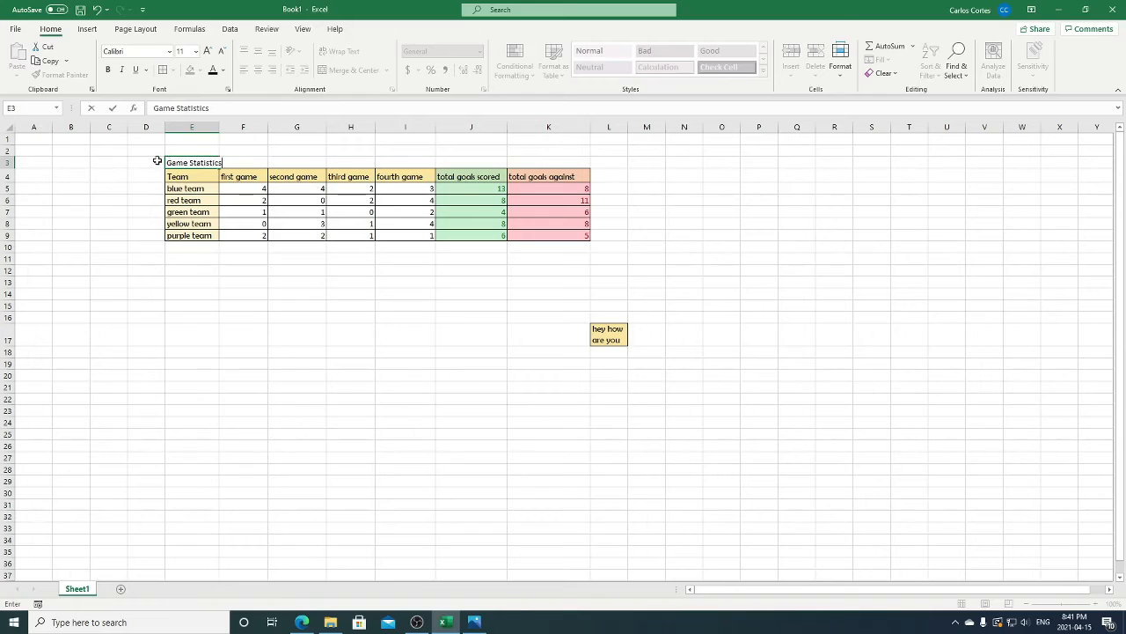
{"action": "left_click_drag", "start_coordinate": [161, 161], "coordinate": [533, 168]}
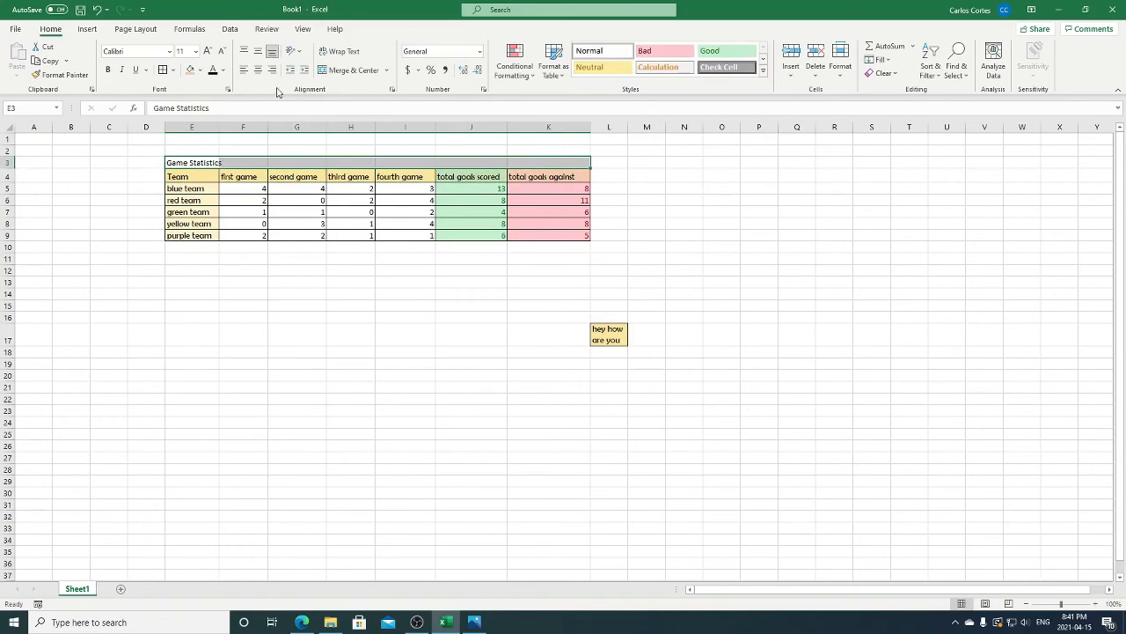
{"action": "left_click", "coordinate": [368, 70]}
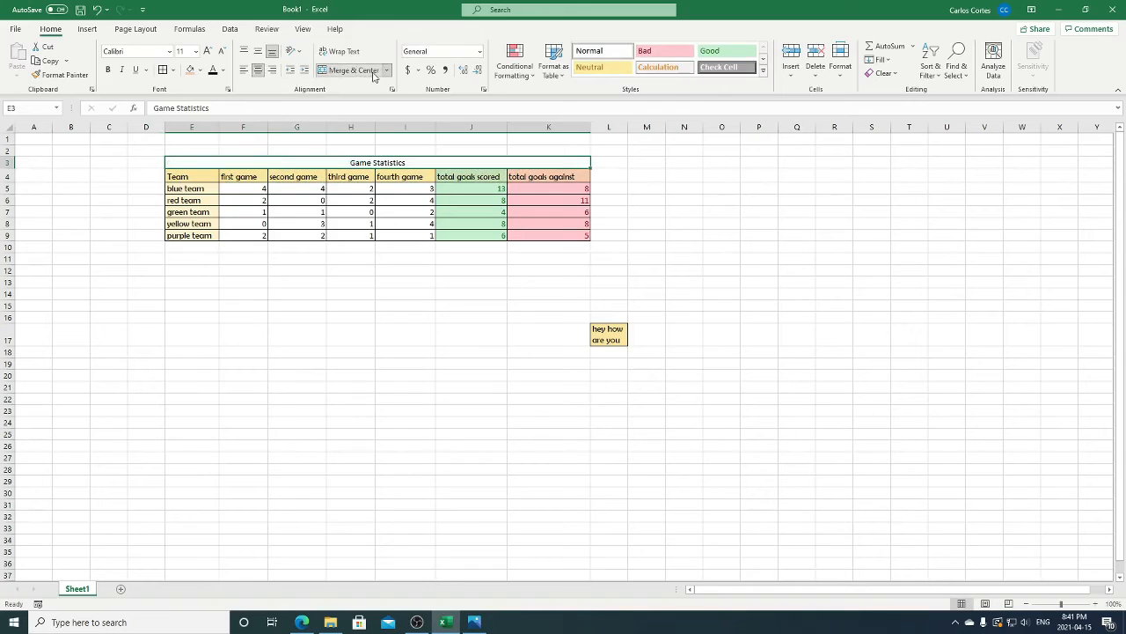
{"action": "left_click", "coordinate": [260, 52]}
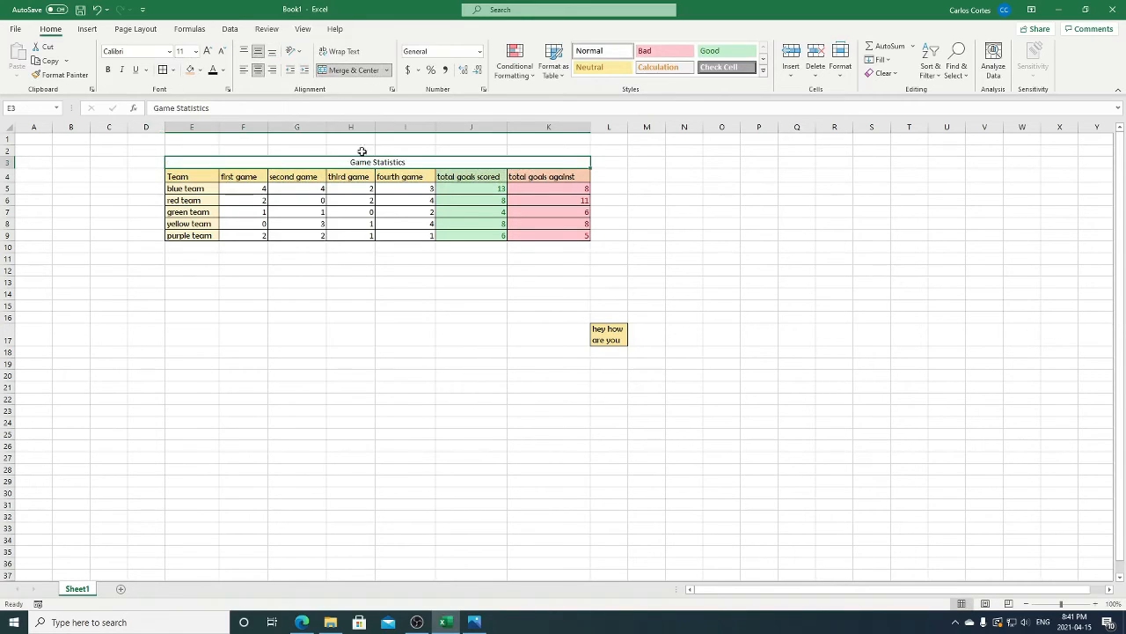
- Undo the accidental collapse of row 2 and make title row 3 nearly twice as tall
{"action": "left_click_drag", "start_coordinate": [11, 156], "coordinate": [10, 145]}
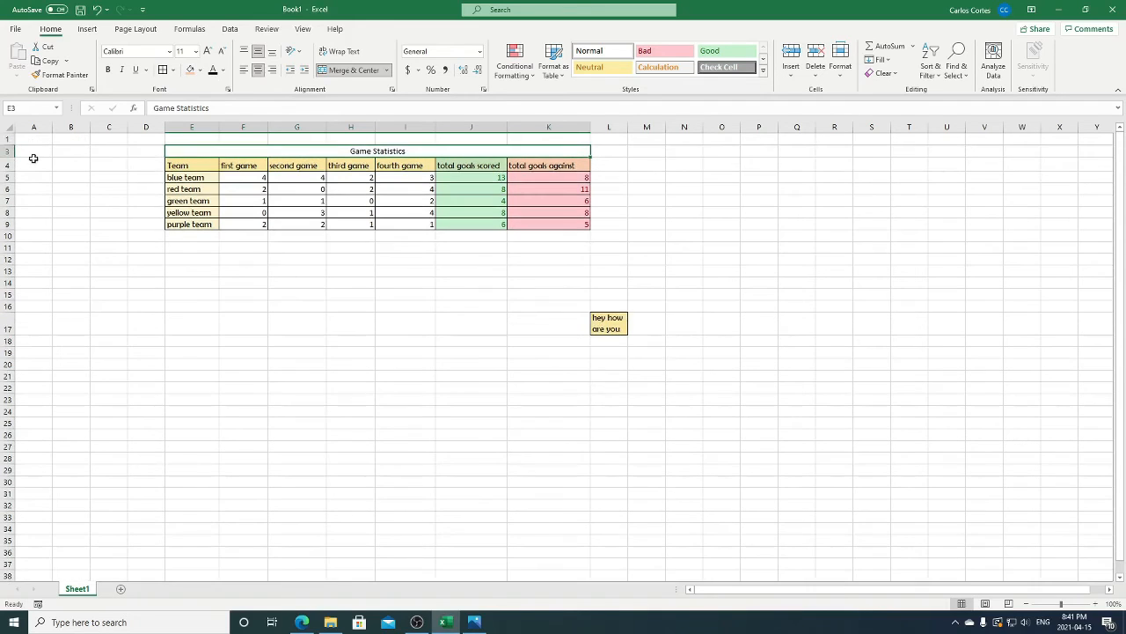
{"action": "left_click", "coordinate": [97, 9]}
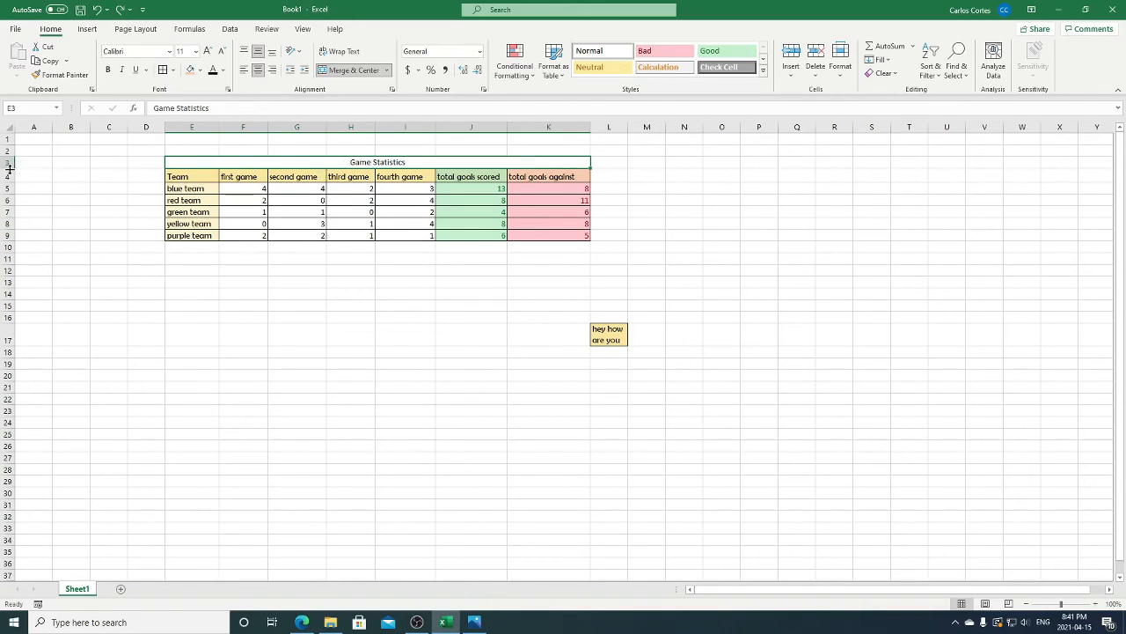
{"action": "left_click_drag", "start_coordinate": [9, 171], "coordinate": [10, 179]}
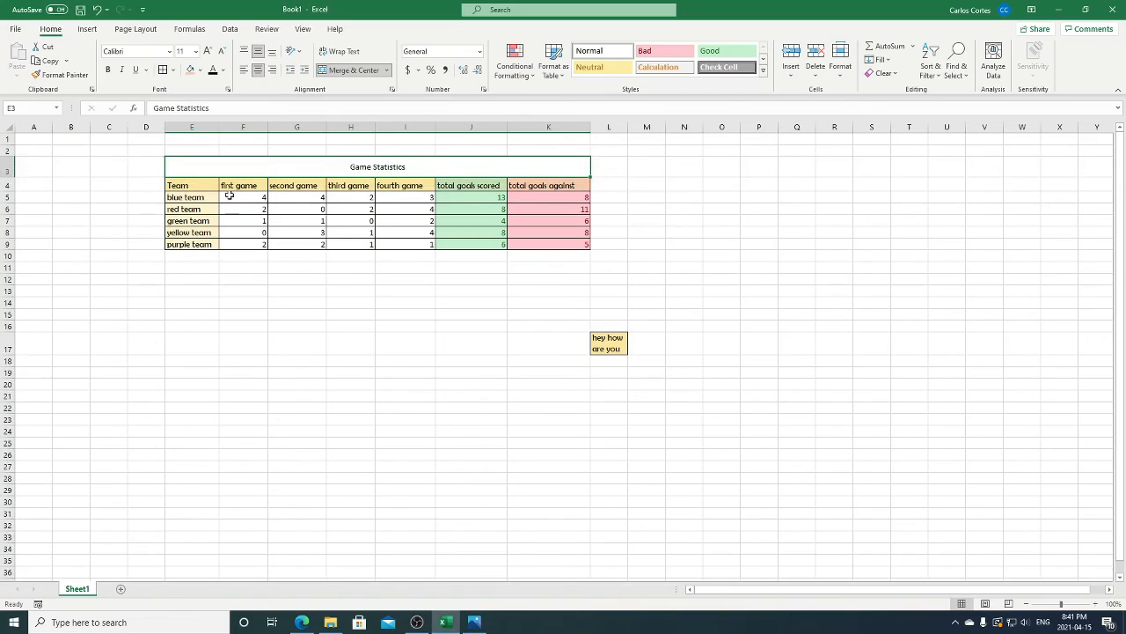
- Format the Game Statistics title as 18-point bold text with a light blue fill
{"action": "left_click", "coordinate": [196, 55]}
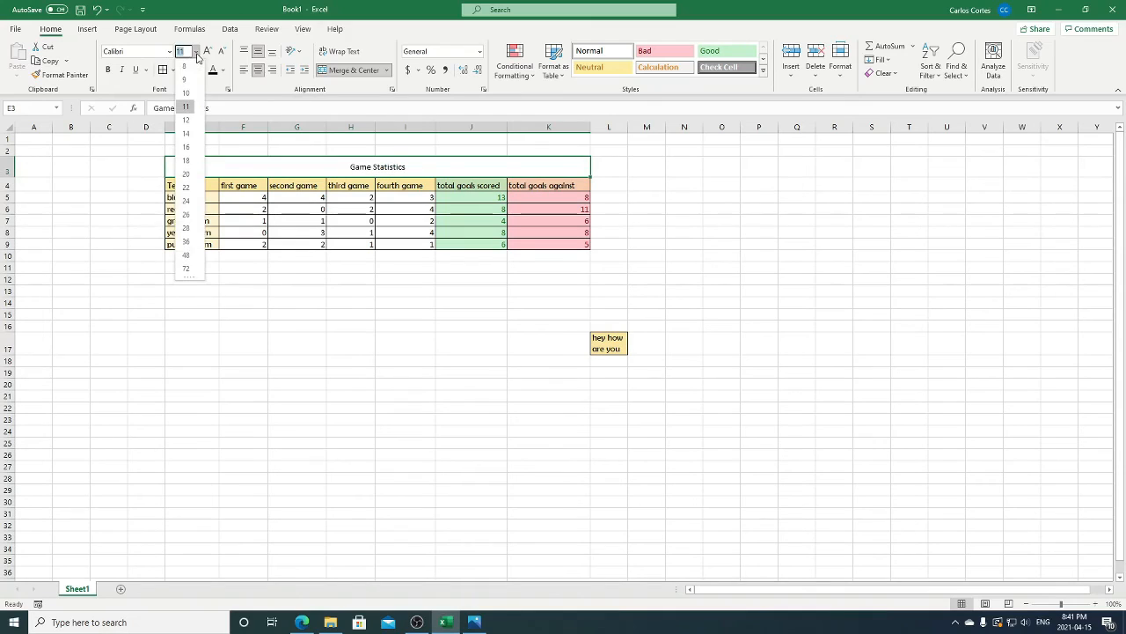
{"action": "left_click", "coordinate": [186, 160]}
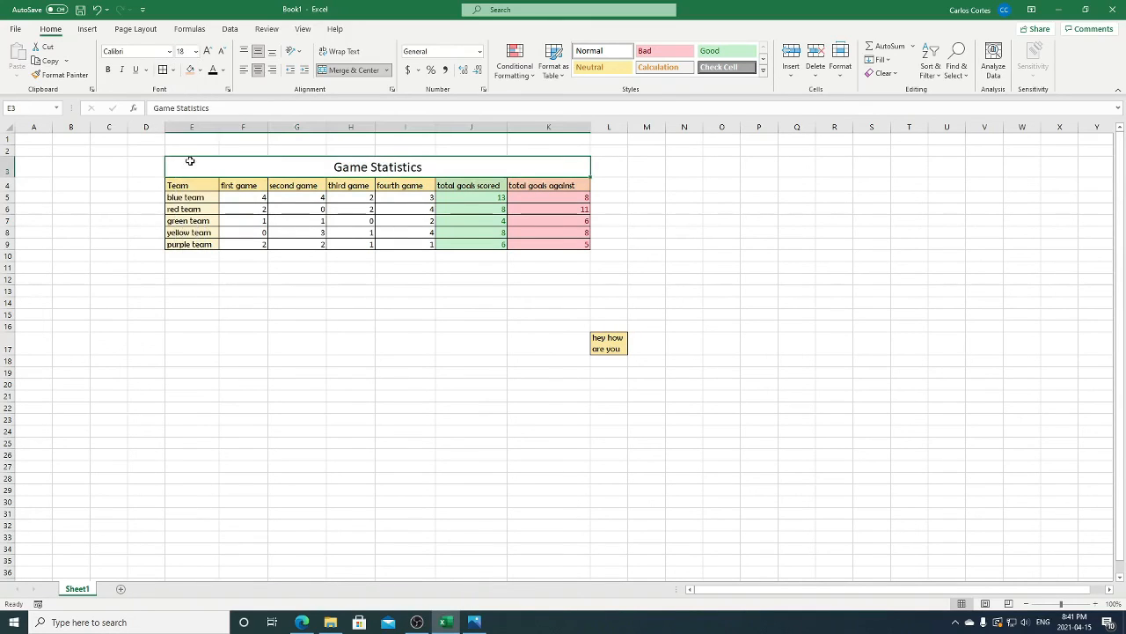
{"action": "left_click", "coordinate": [110, 70]}
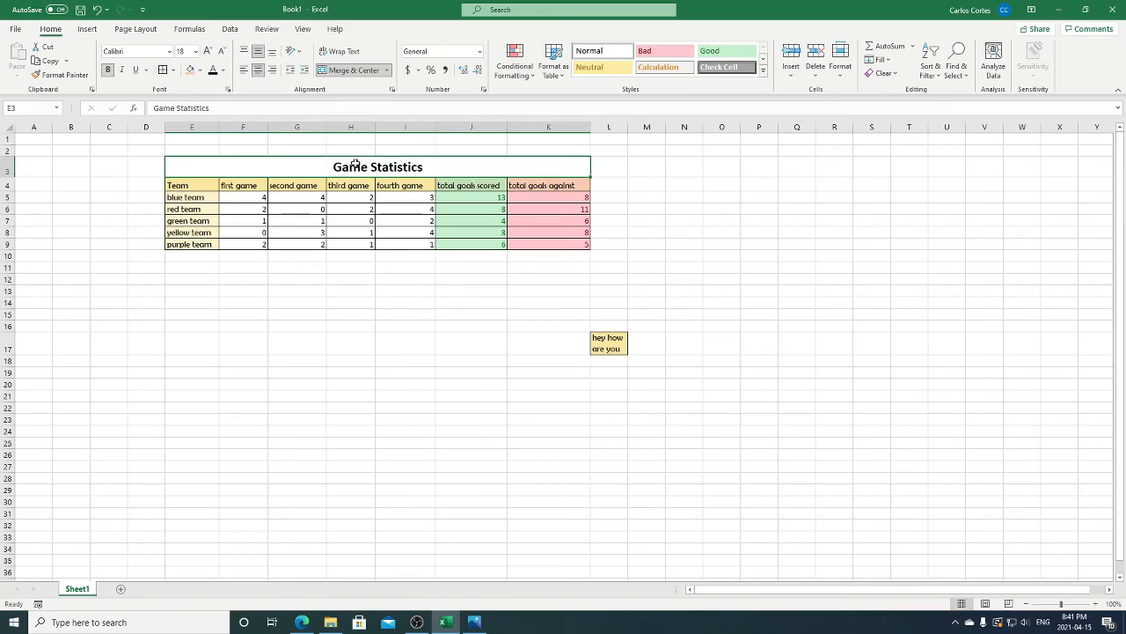
{"action": "left_click", "coordinate": [201, 71]}
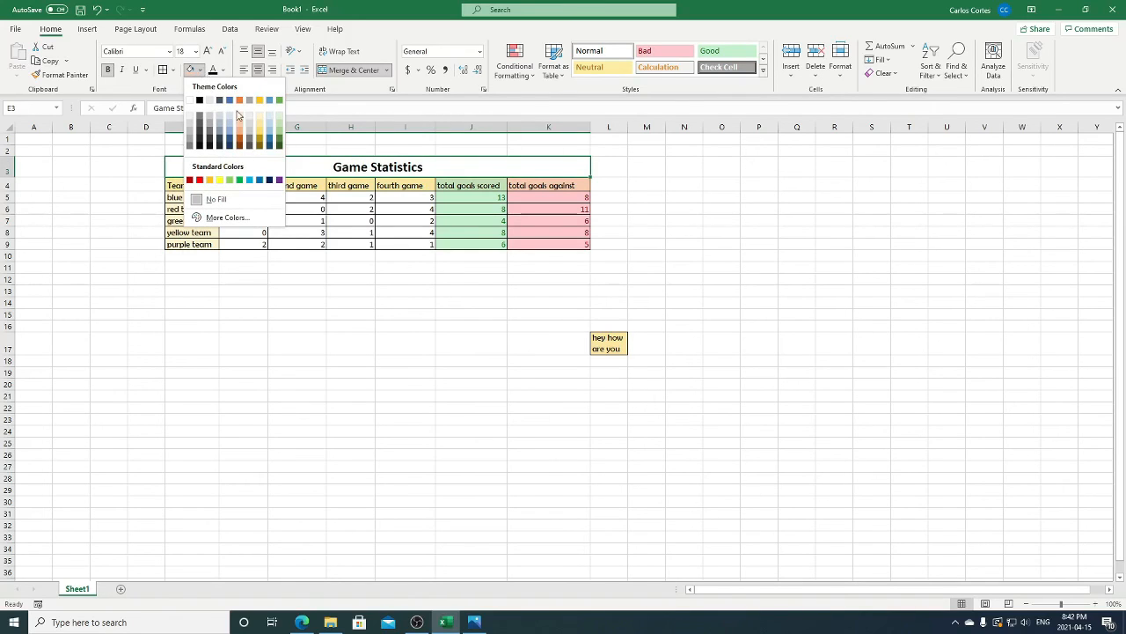
{"action": "left_click", "coordinate": [227, 117]}
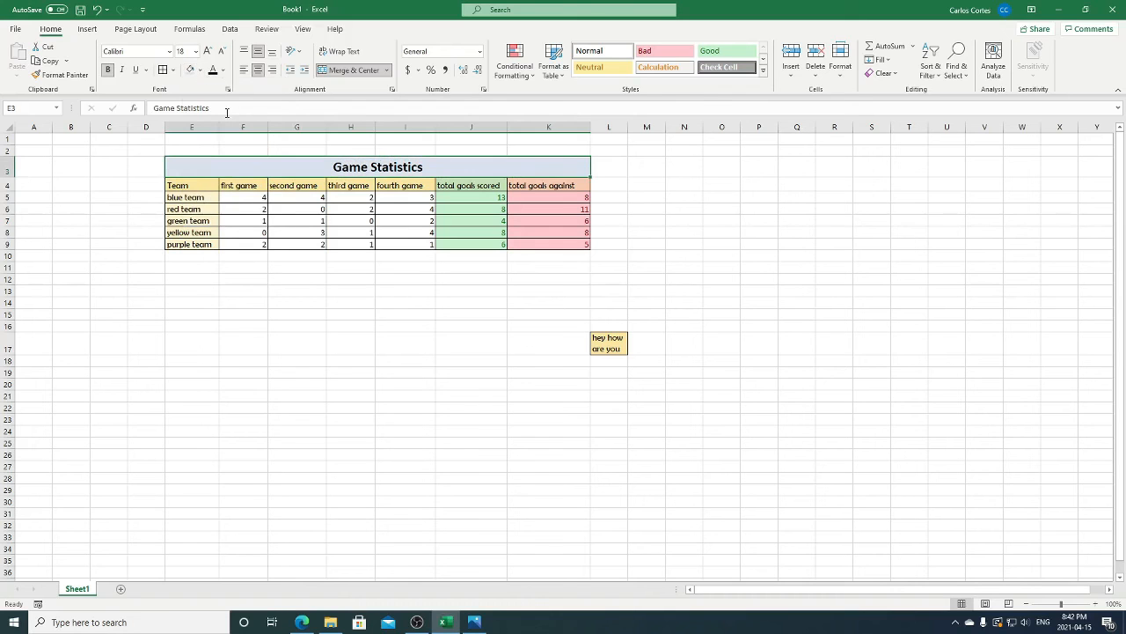